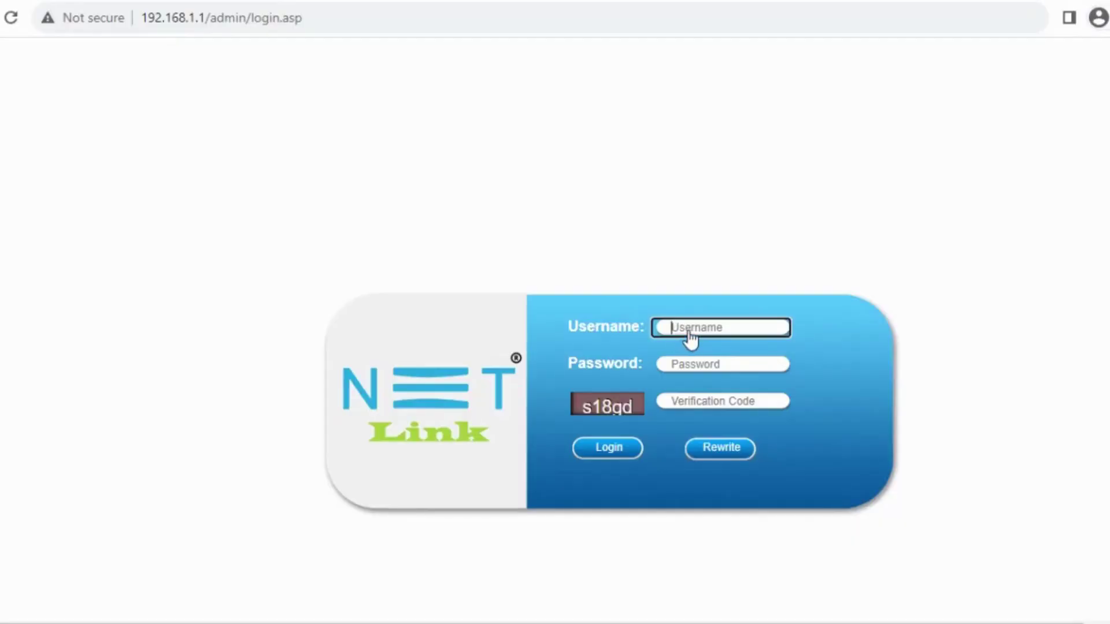
Fill the login form with the admin username, the password and the image's verification code
text(admin)
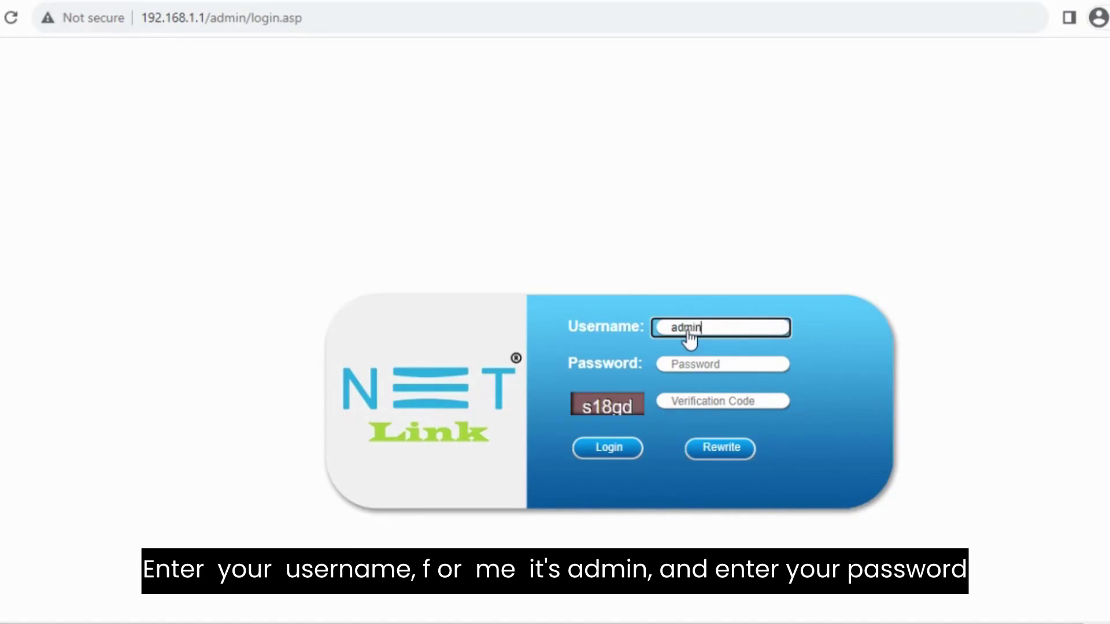
click(684, 373)
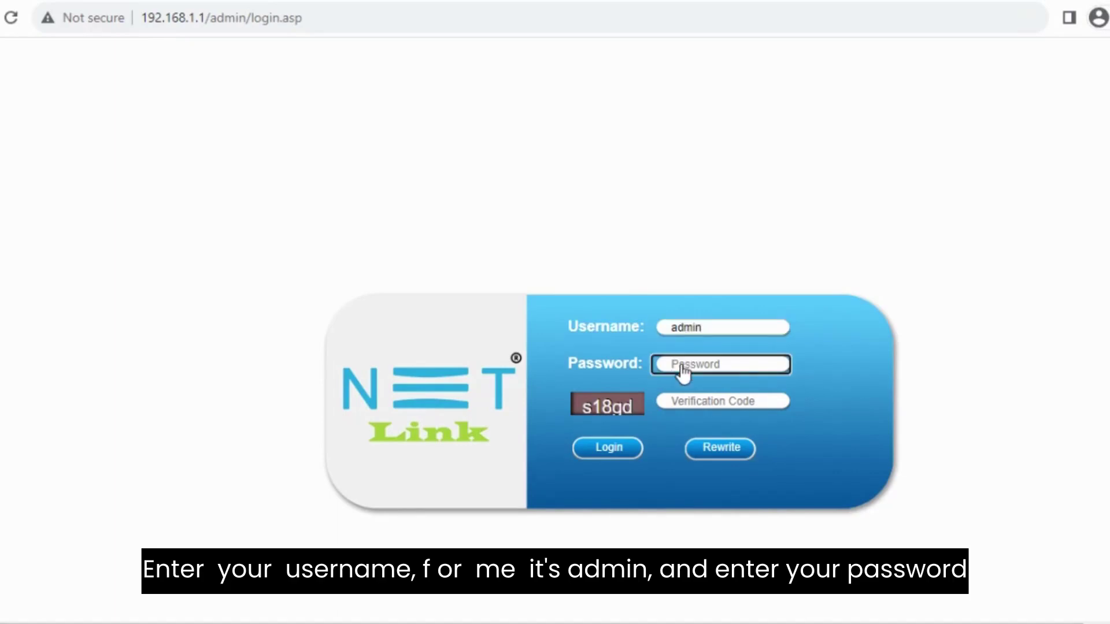
text(admin1234567)
click(681, 401)
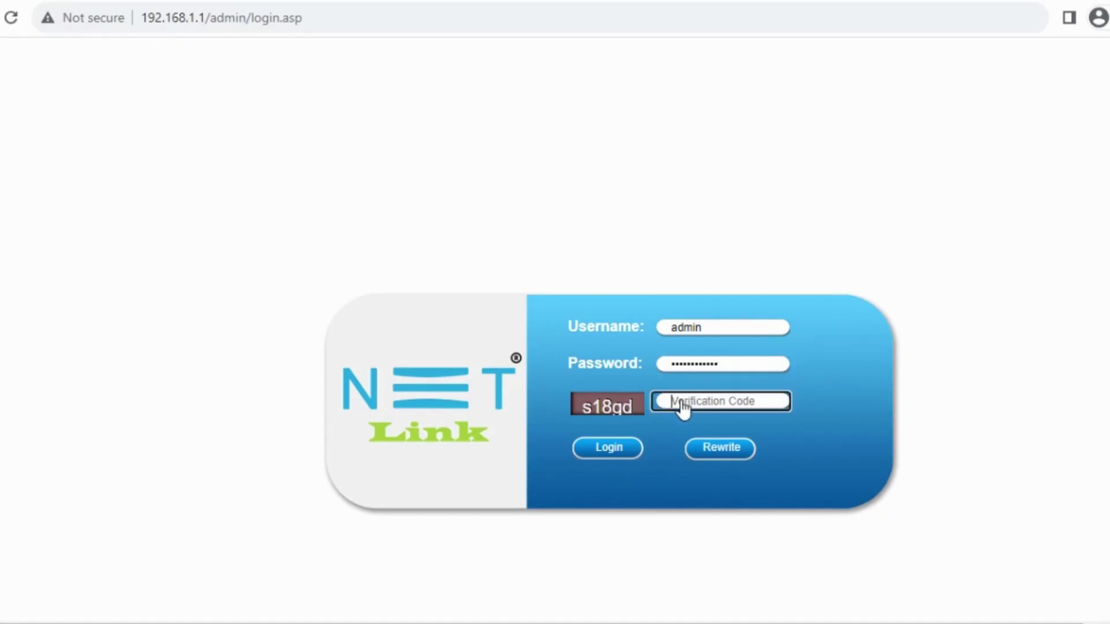
text(s)
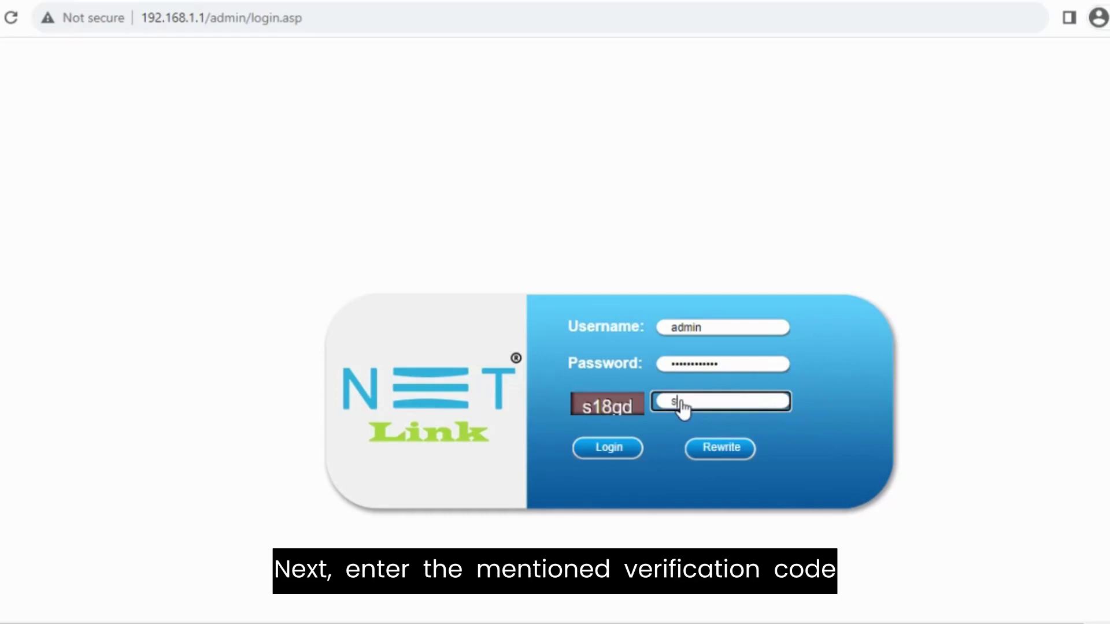
text(18g)
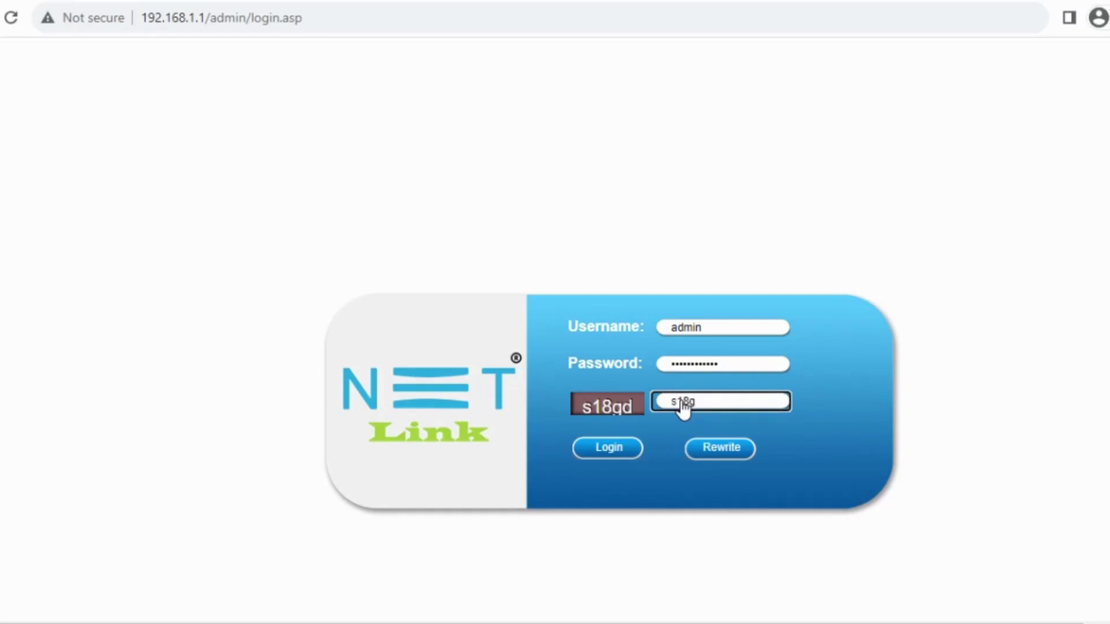
text(d)
Log in and set the new WAN connection to Route mode with IPv4 only
click(609, 445)
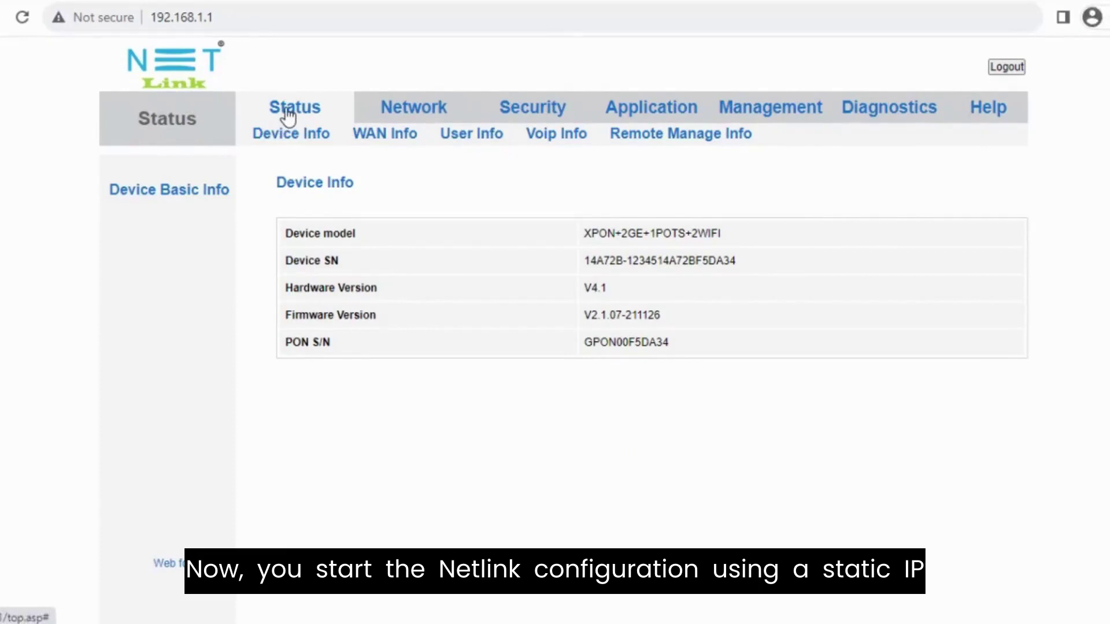
click(403, 120)
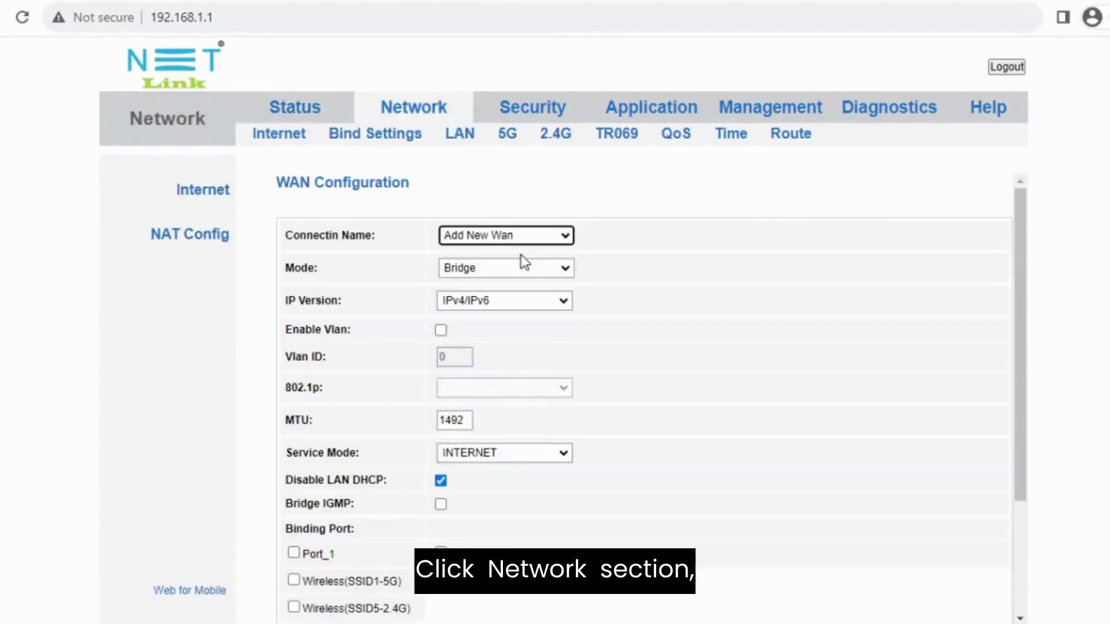
click(498, 269)
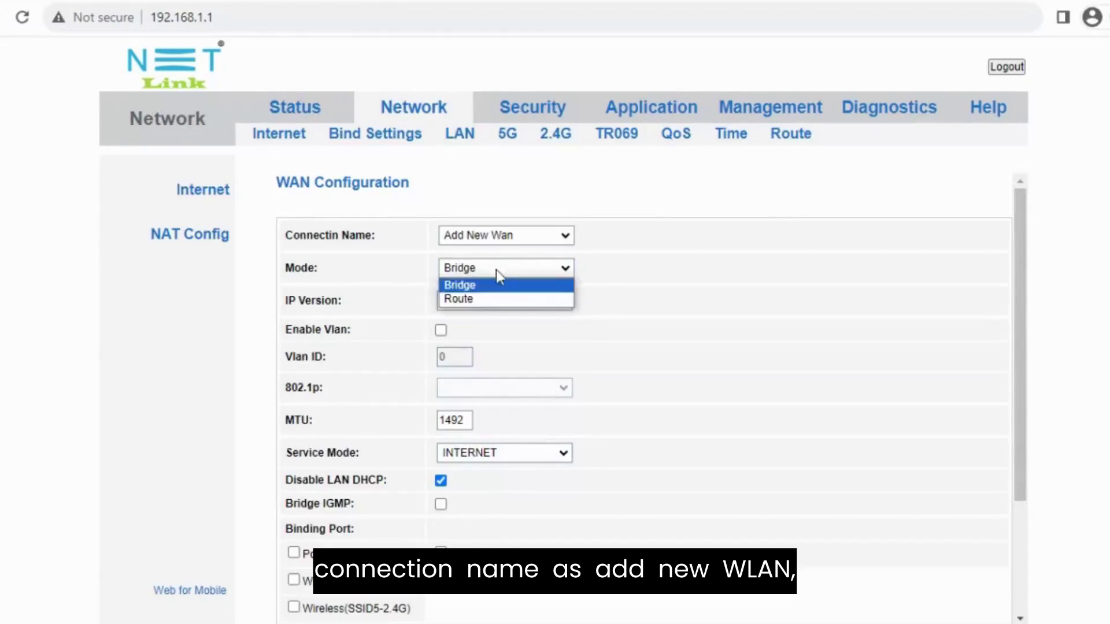
click(476, 299)
click(474, 298)
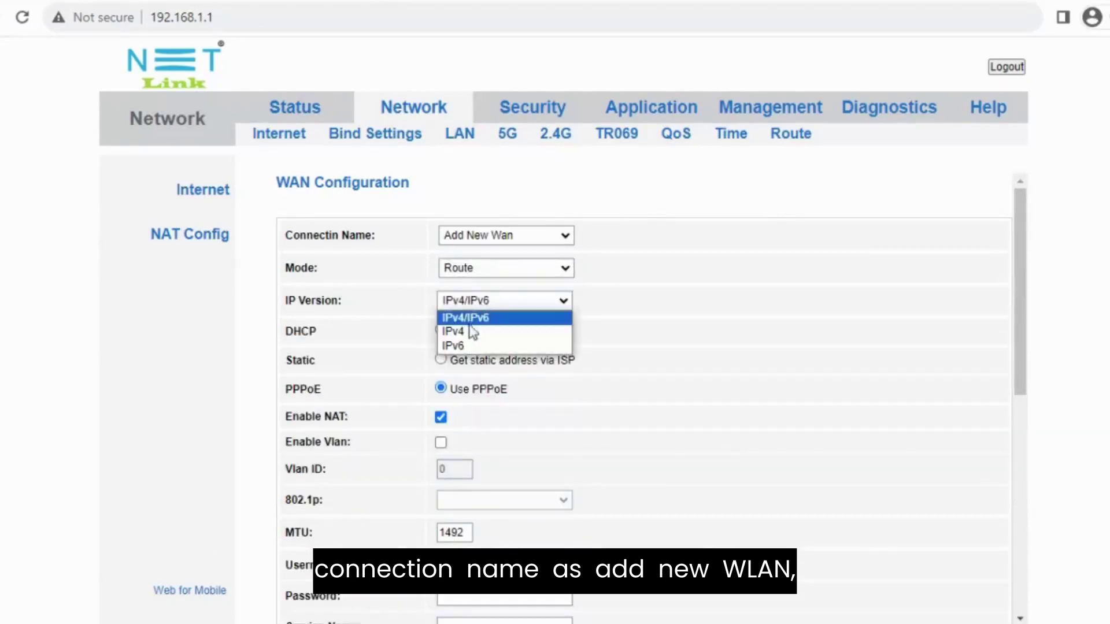
click(469, 330)
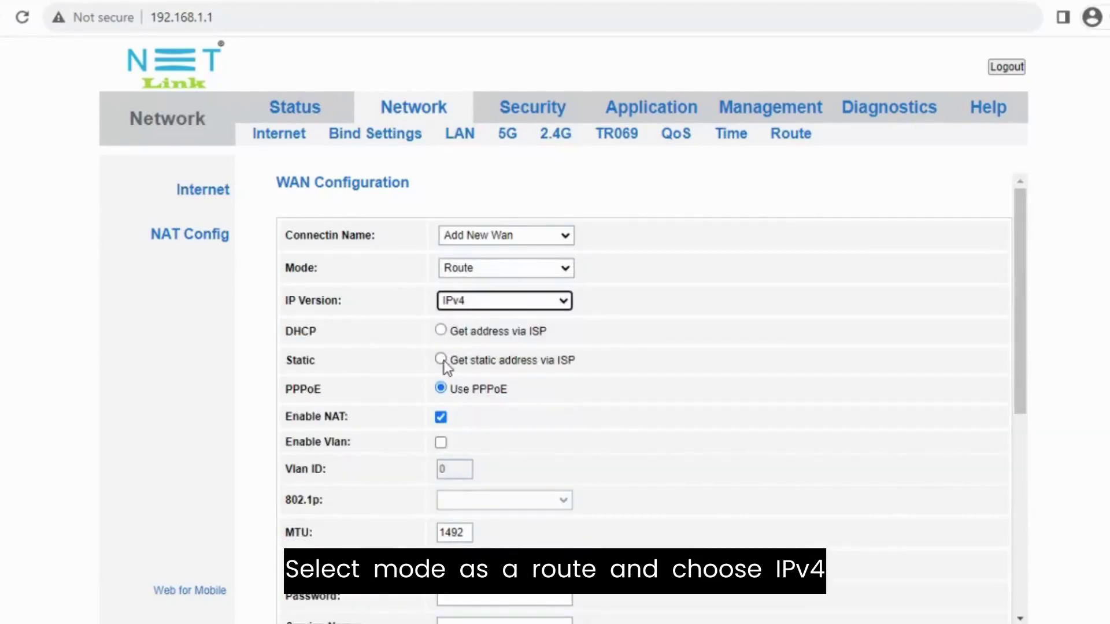
Use a static ISP address and enable VLAN tagging with VLAN ID 345
click(440, 360)
scroll(454, 370, down, 2)
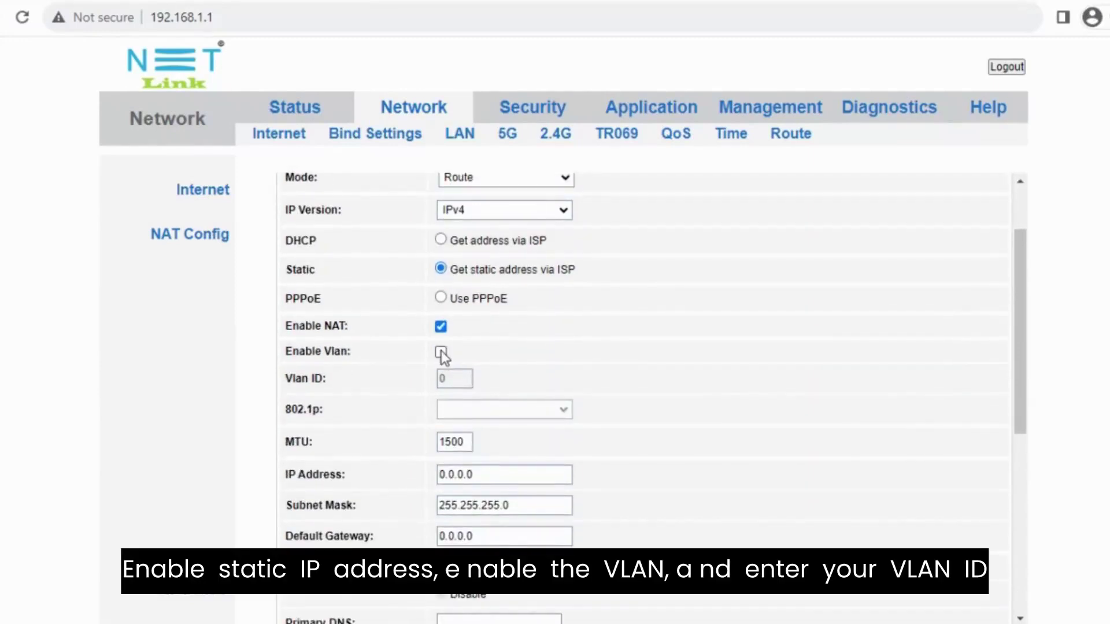
click(441, 352)
double_click(444, 378)
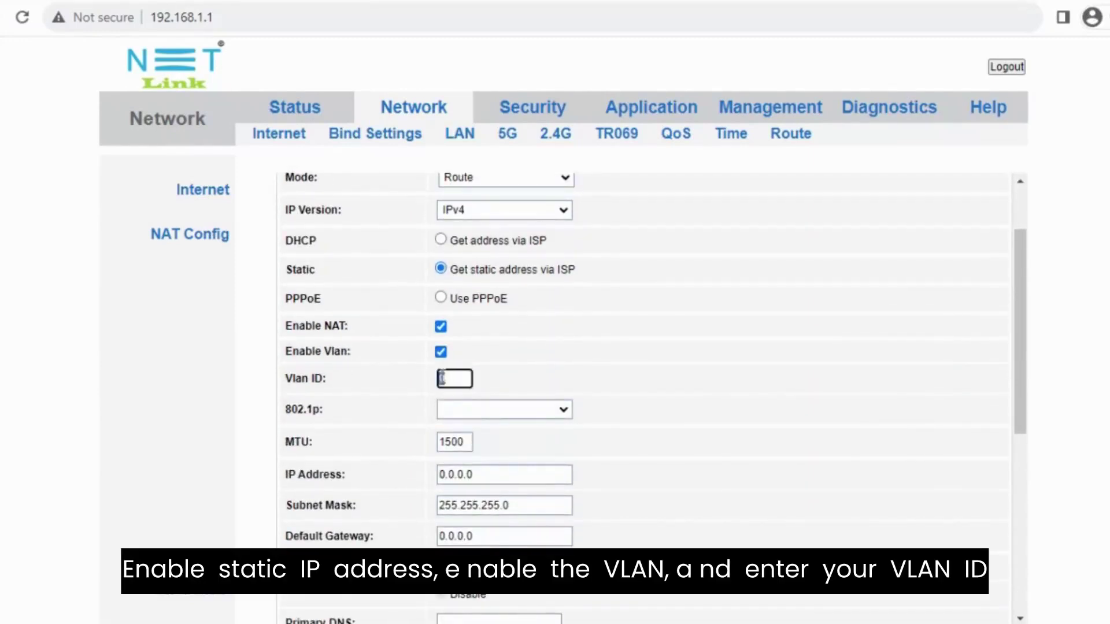
text(345)
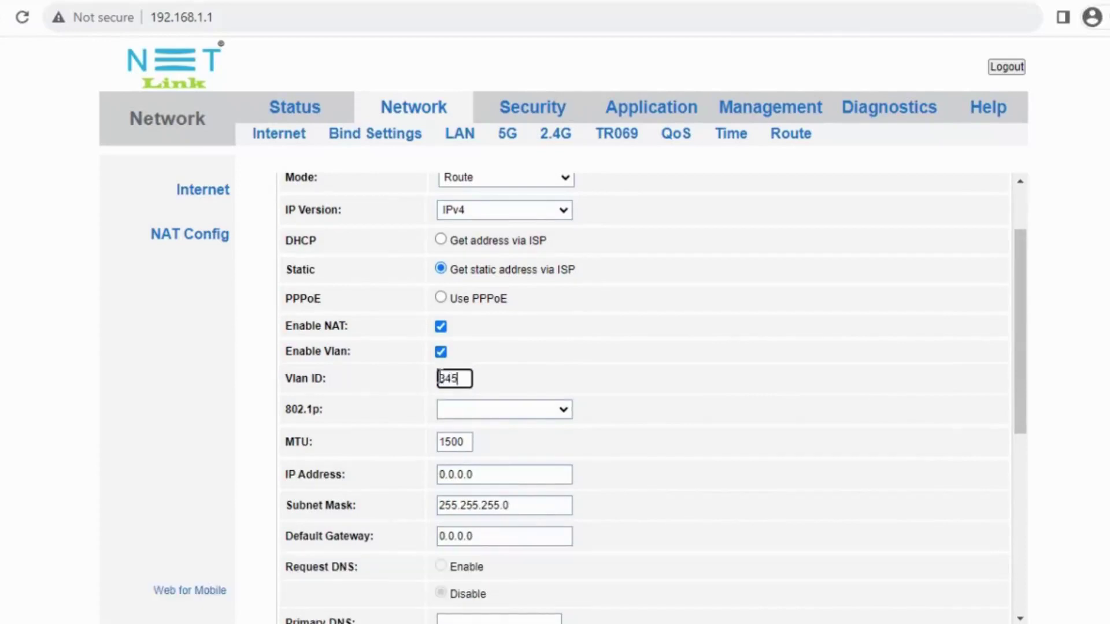
click(473, 411)
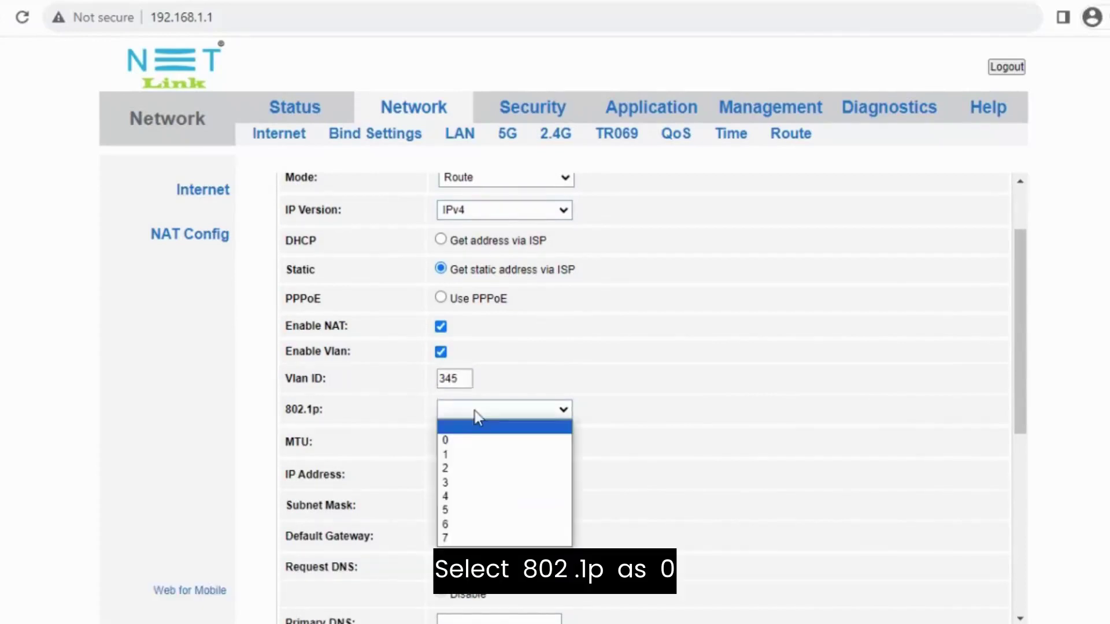
Set 802.1p priority to 0 and clear the placeholder IP address and default gateway
click(457, 442)
scroll(476, 421, down, 2)
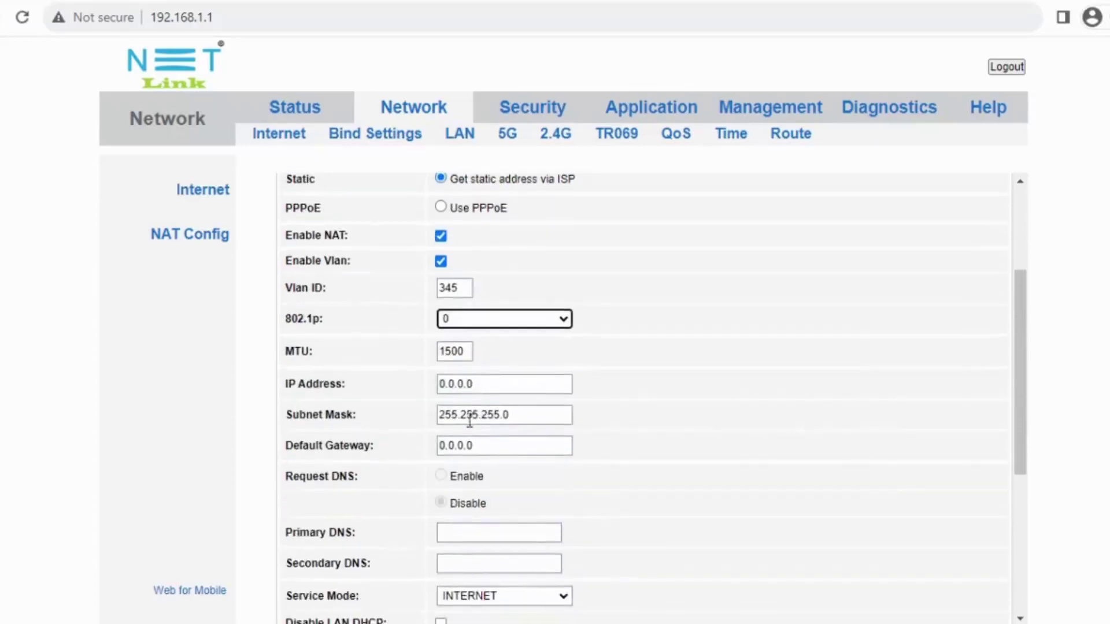
triple_click(477, 385)
key(BackSpace)
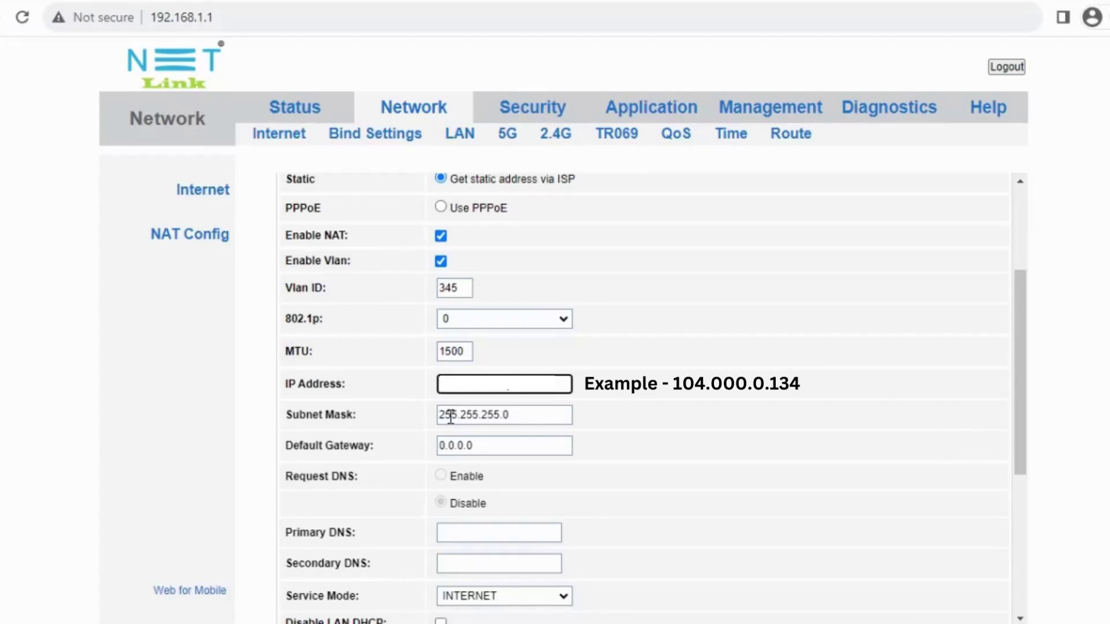
click(479, 439)
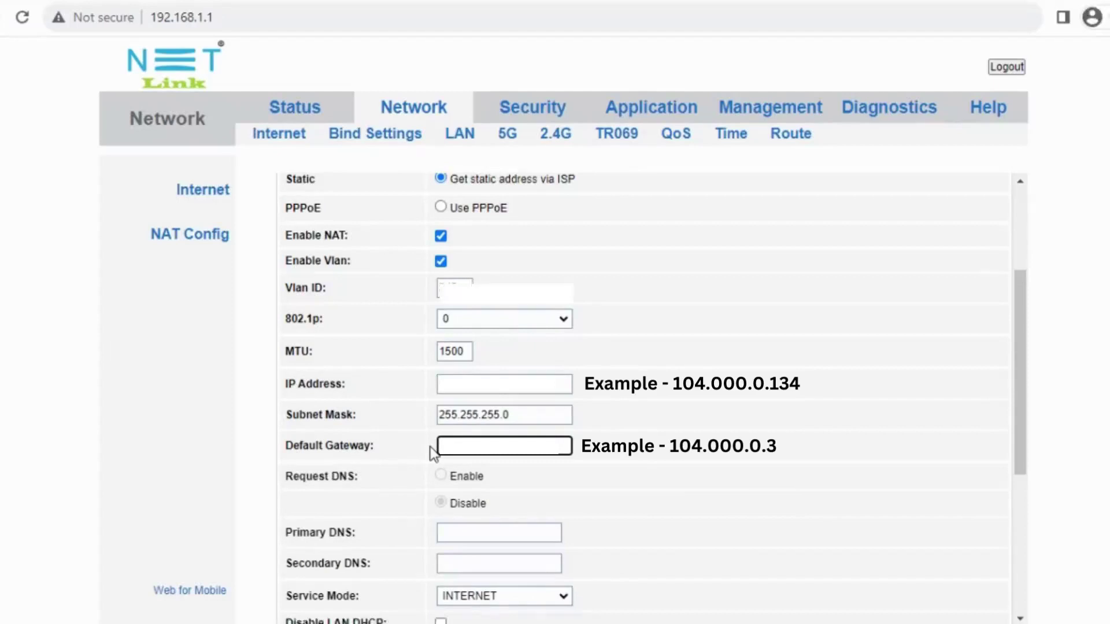
Enter 8.8.8.8 as primary DNS and 4.4.4.4 as secondary DNS
scroll(431, 451, down, 1)
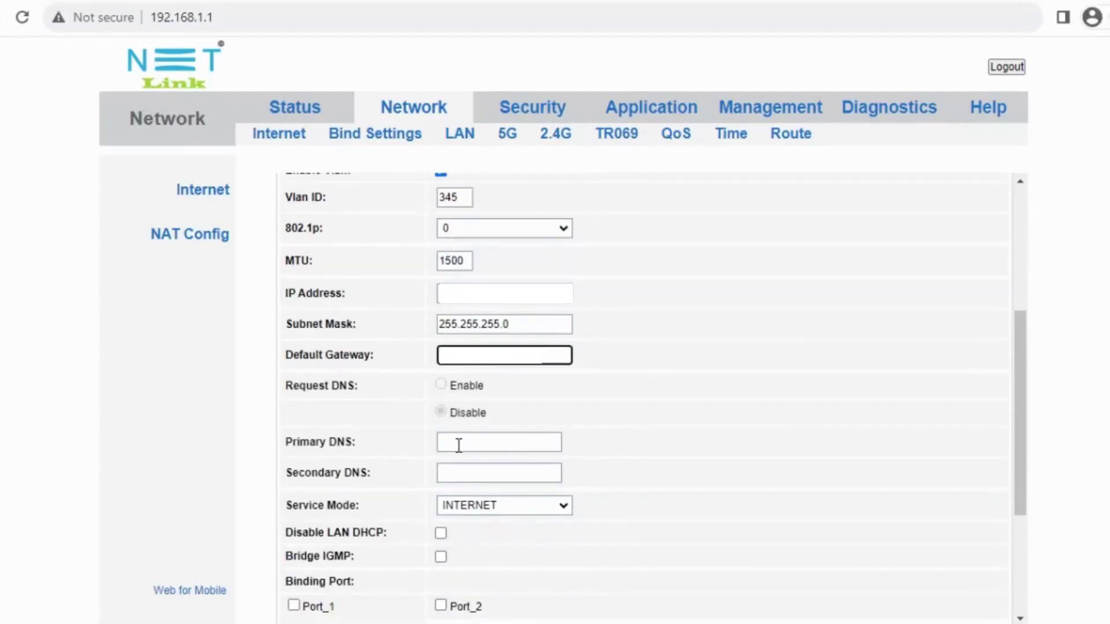
click(458, 443)
text(8)
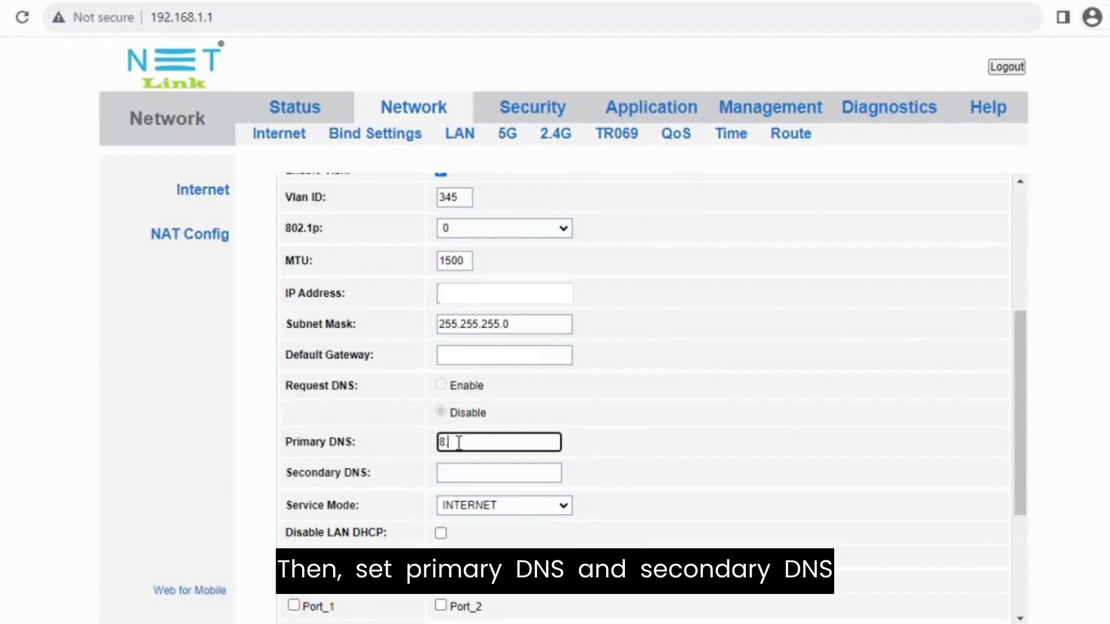
text(.8.8.8)
click(456, 473)
text(4.4)
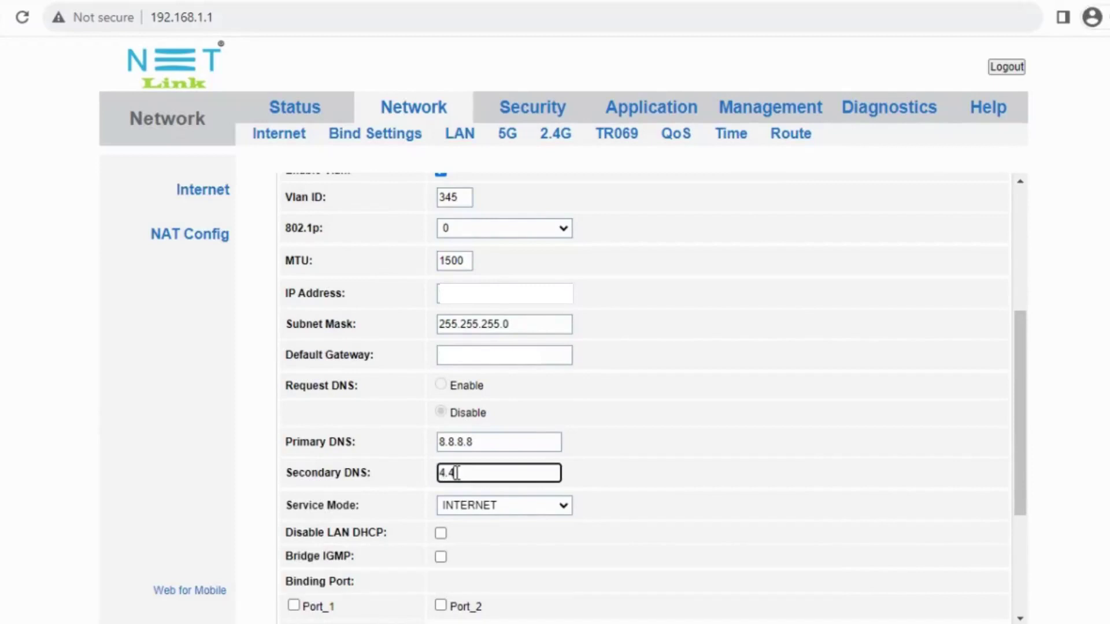
text(.4.4)
Keep INTERNET service mode, enter DNS 8.8.8.8, and bind Port_1 and the 5G wireless SSID
scroll(458, 475, down, 2)
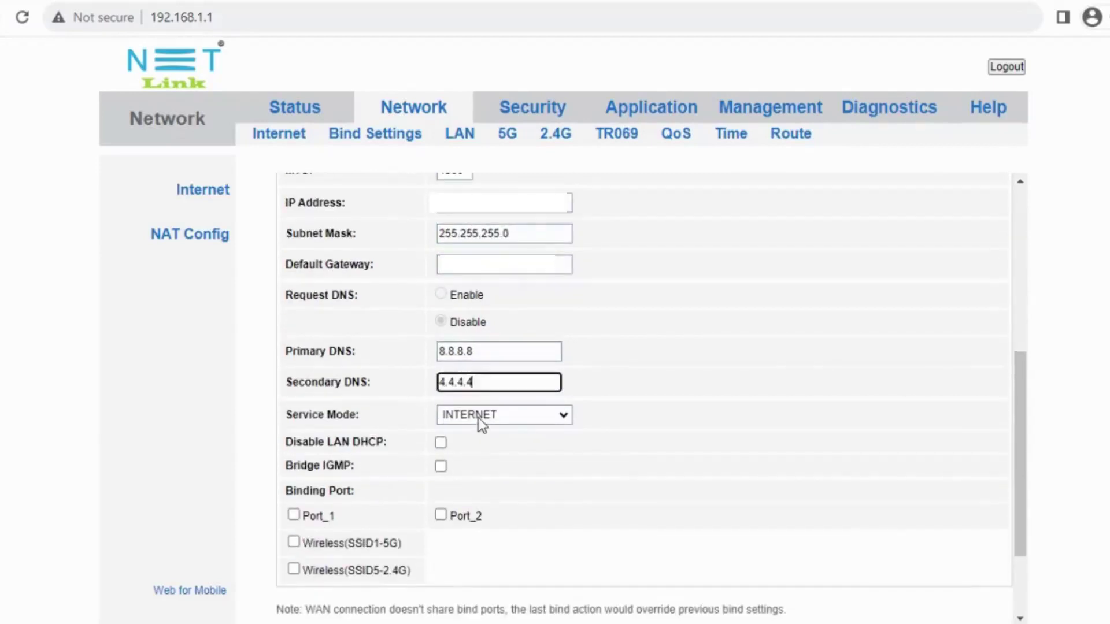
click(479, 417)
click(480, 445)
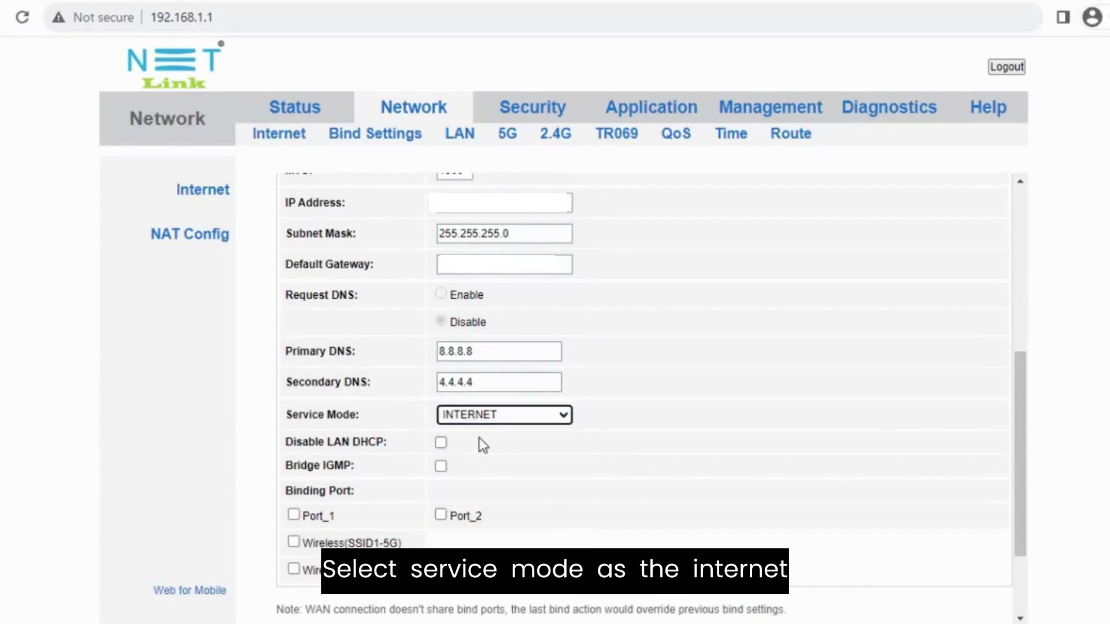
scroll(479, 435, down, 2)
text(8.8.8.8)
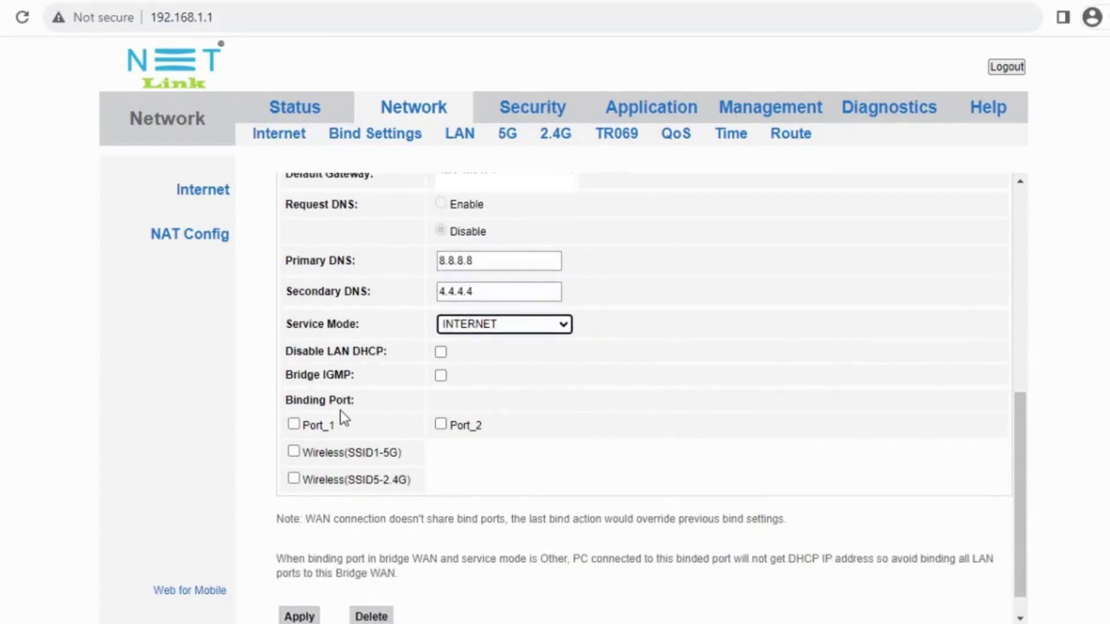
click(294, 425)
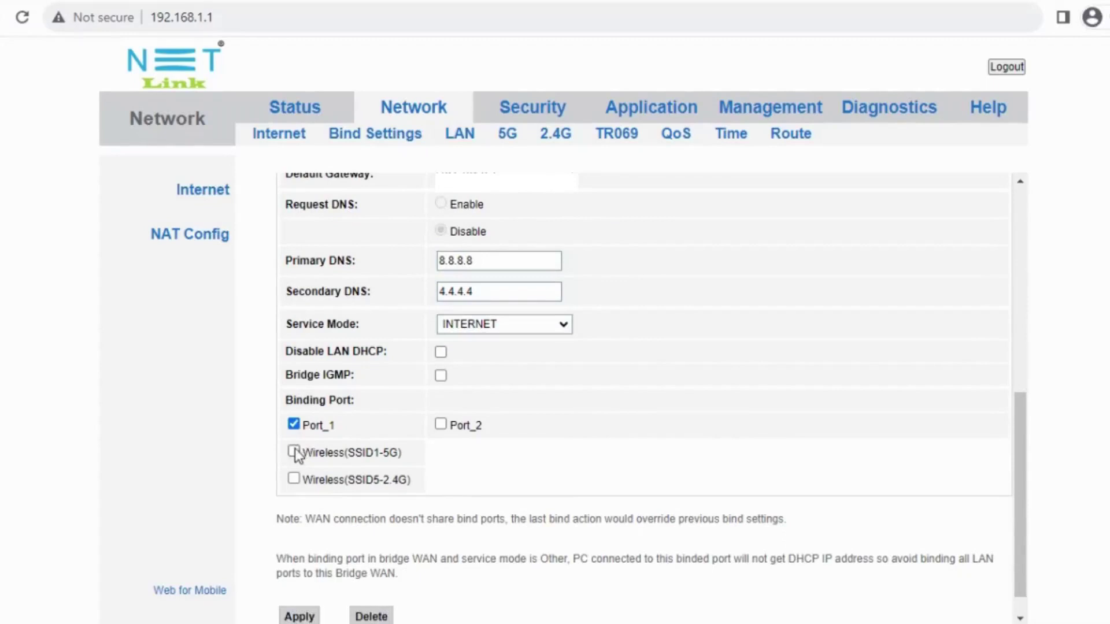
click(294, 451)
scroll(327, 488, down, 1)
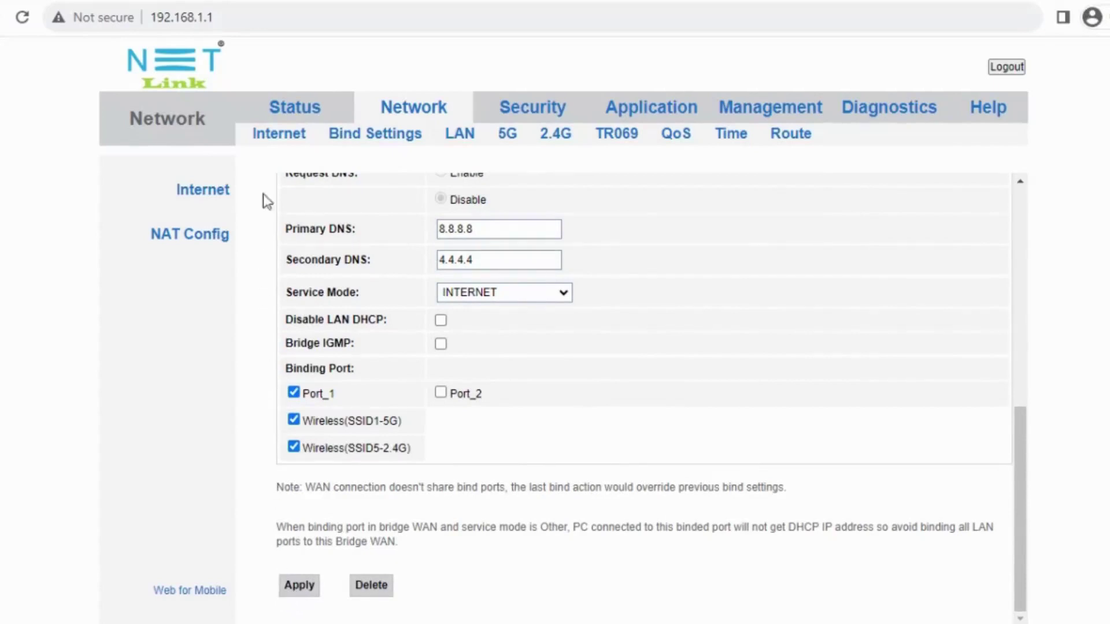
click(284, 116)
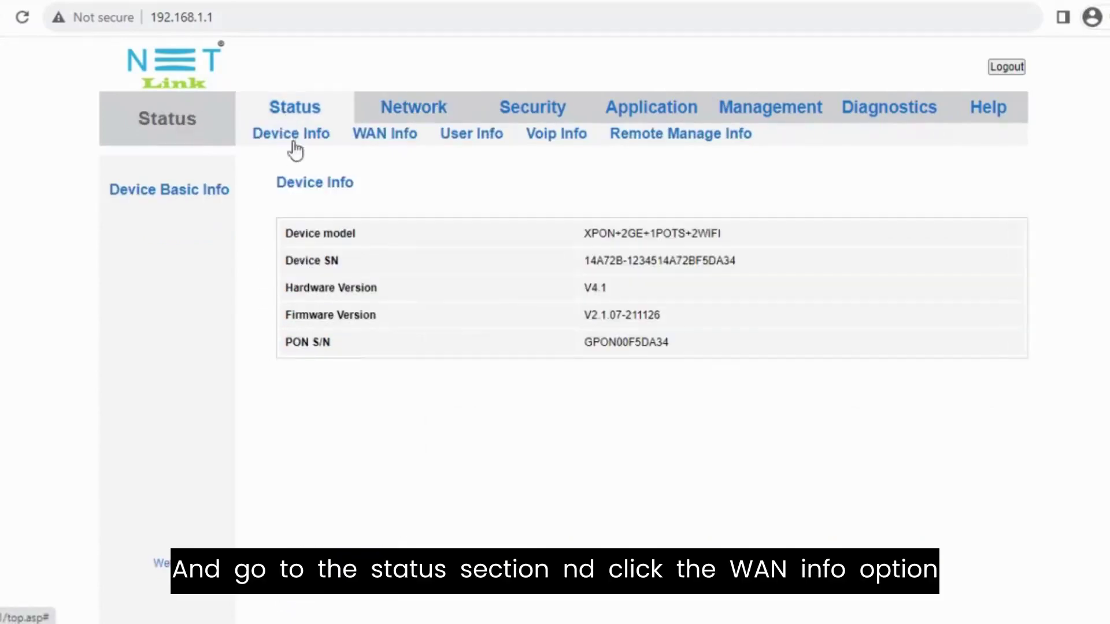
click(374, 139)
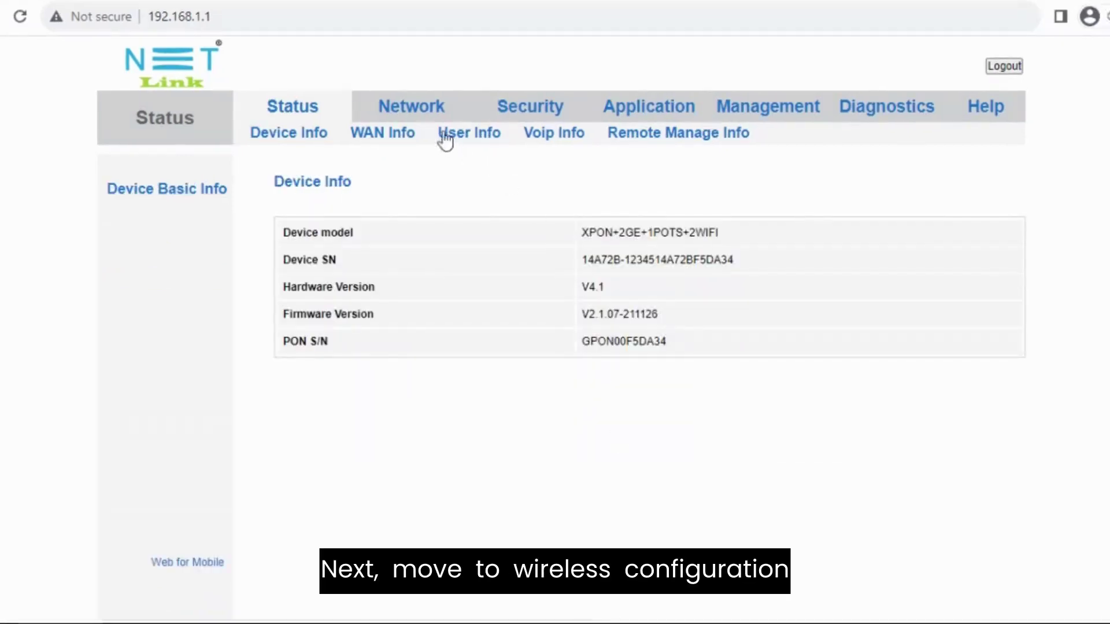
On the 2.4G wireless page, choose band 2.4 GHz (B+G+N) and name the network FTTH
click(415, 109)
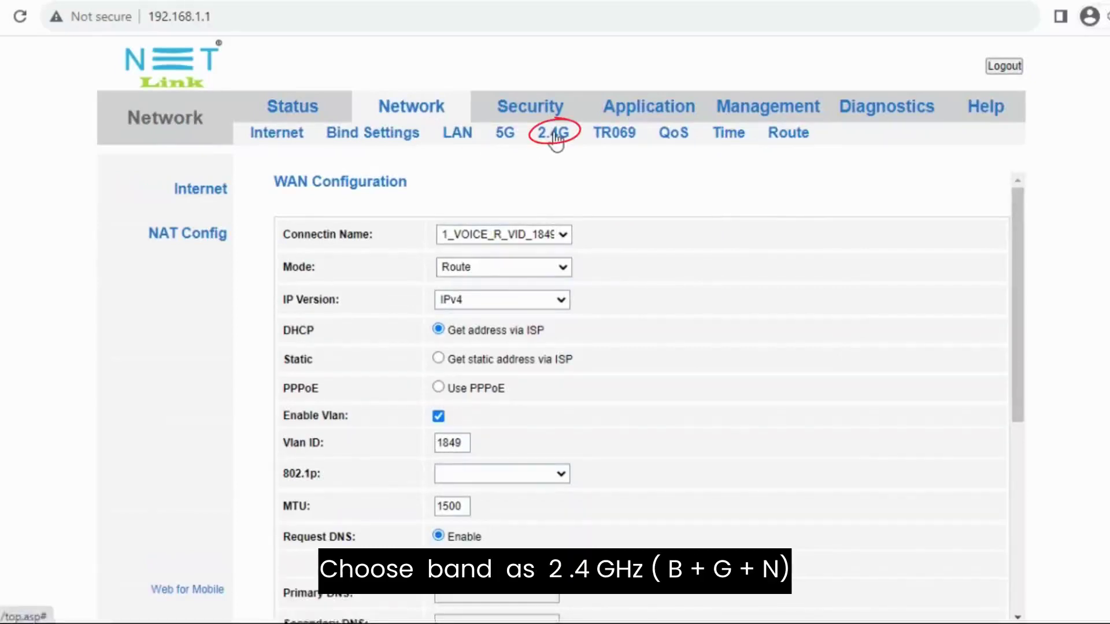
click(556, 139)
click(679, 300)
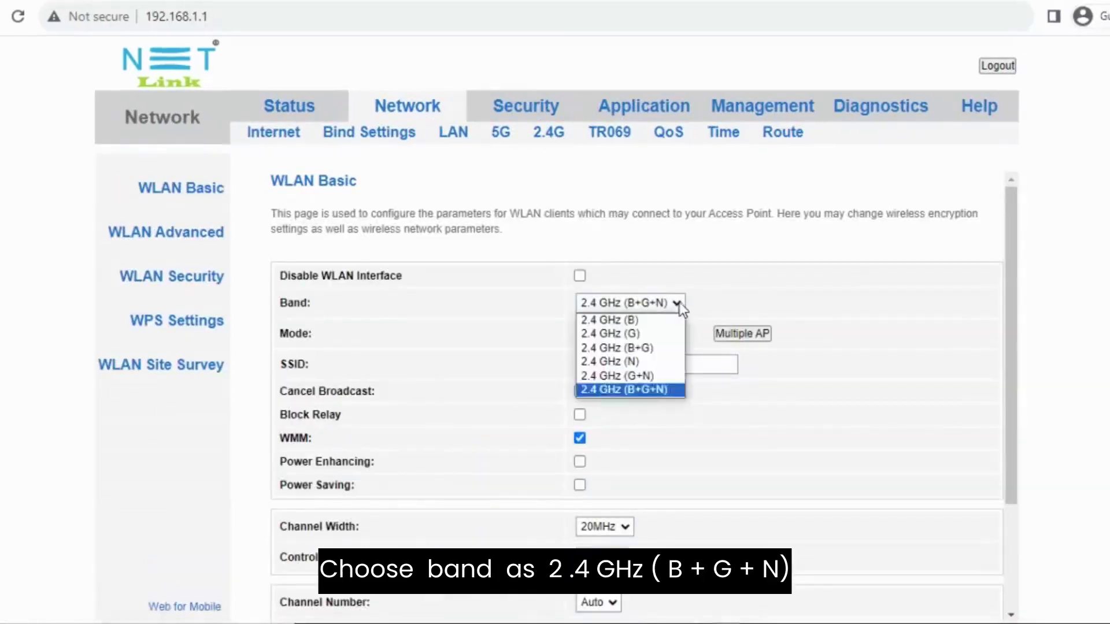
click(639, 388)
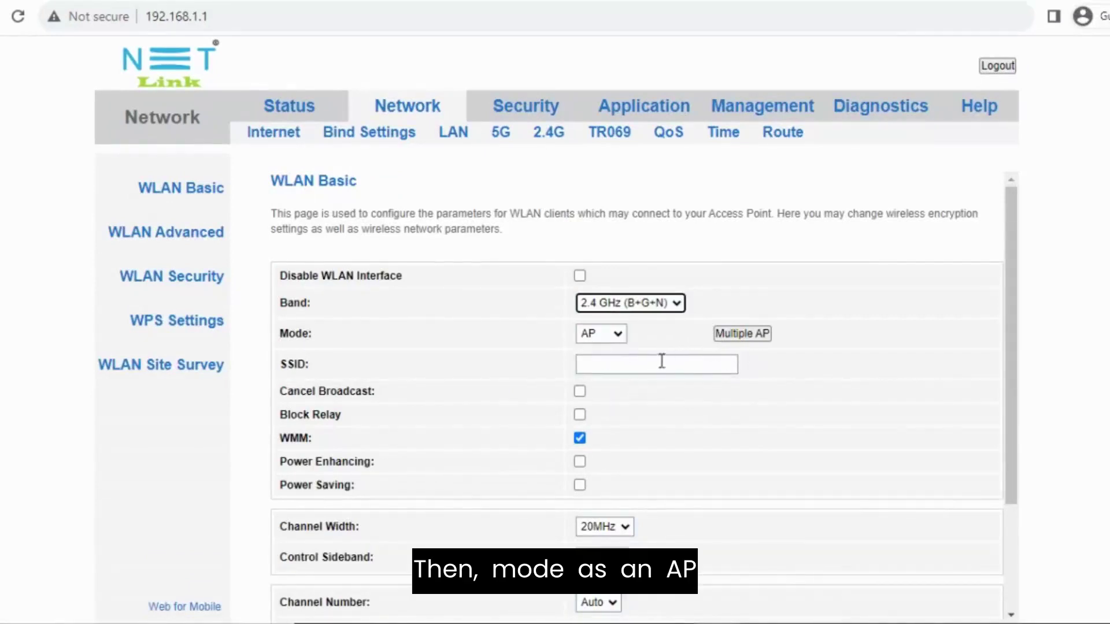
click(629, 366)
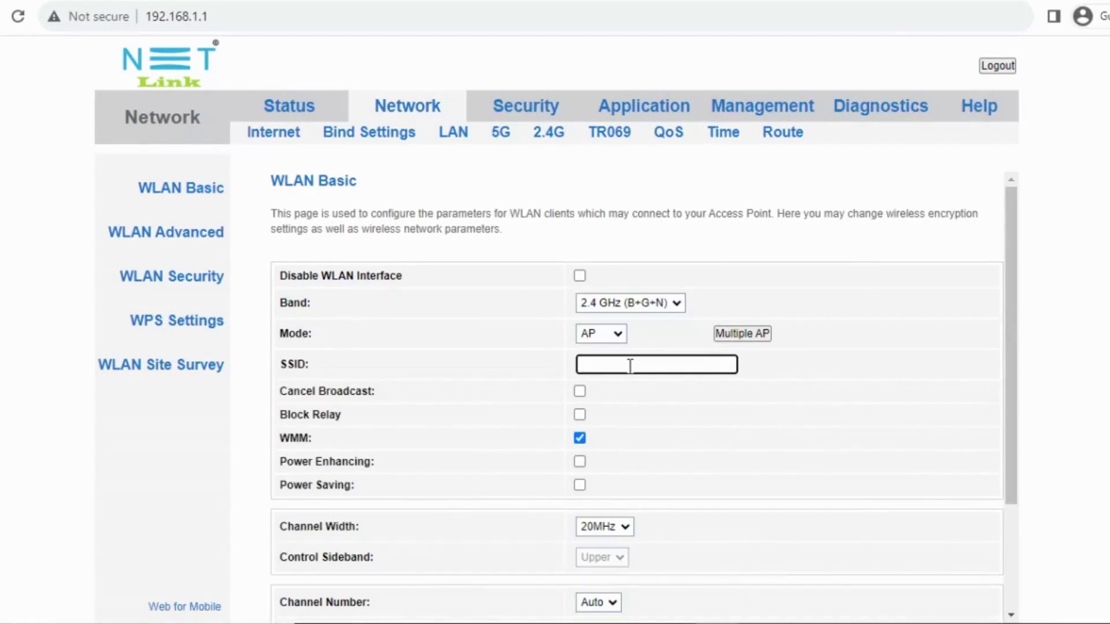
text(FTT)
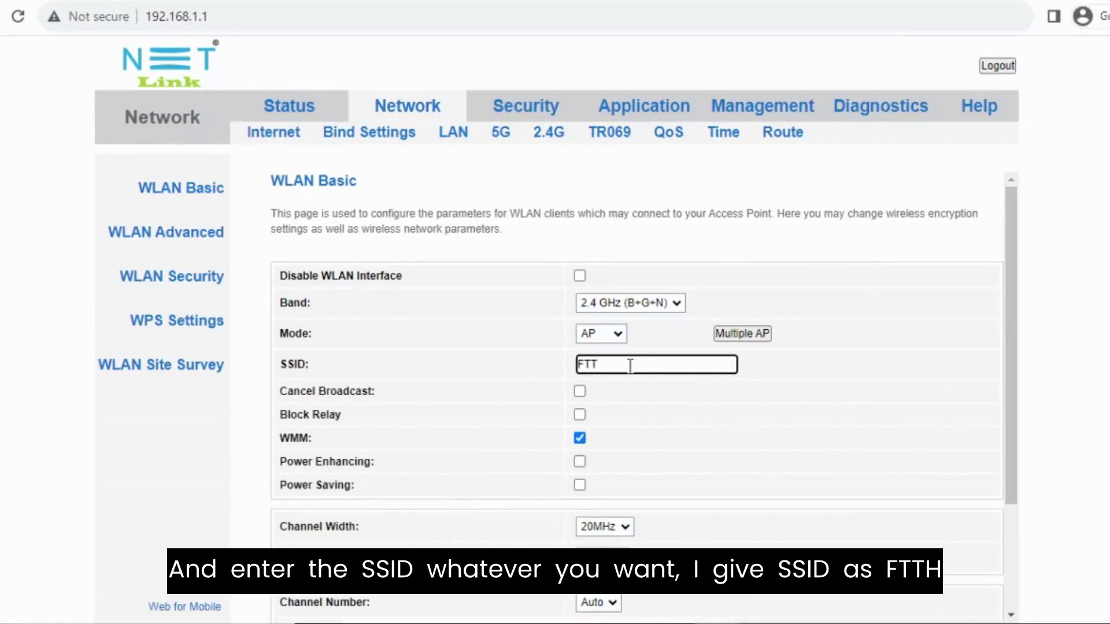
text(H)
Set the 2.4G channel width to 20MHz and the channel number to Auto
scroll(630, 403, down, 1)
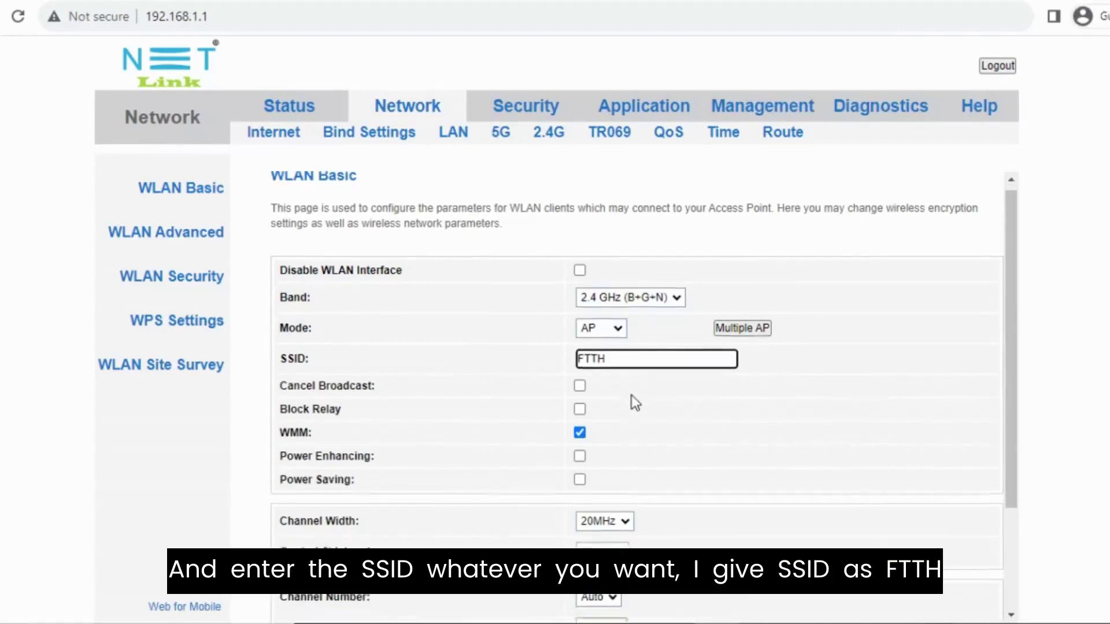
scroll(636, 370, down, 3)
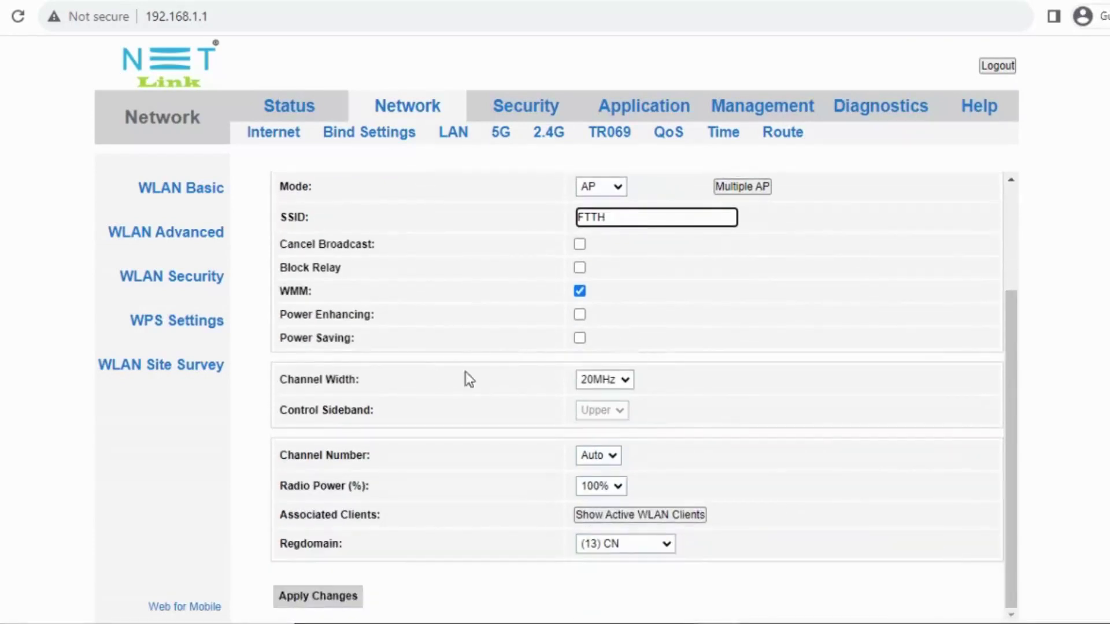
click(617, 379)
click(603, 399)
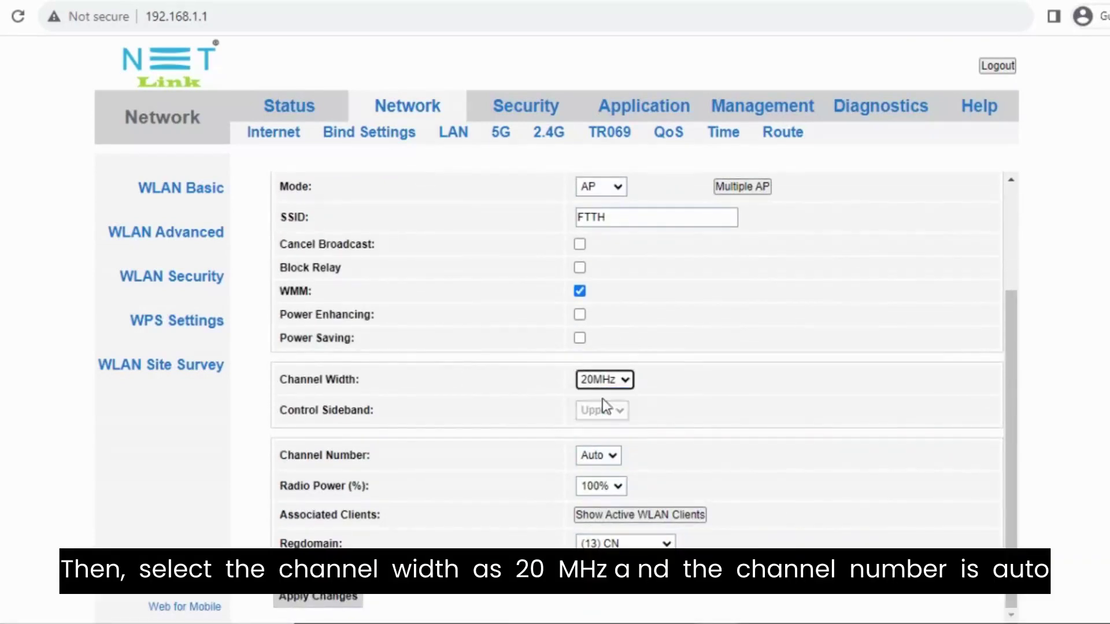
click(616, 459)
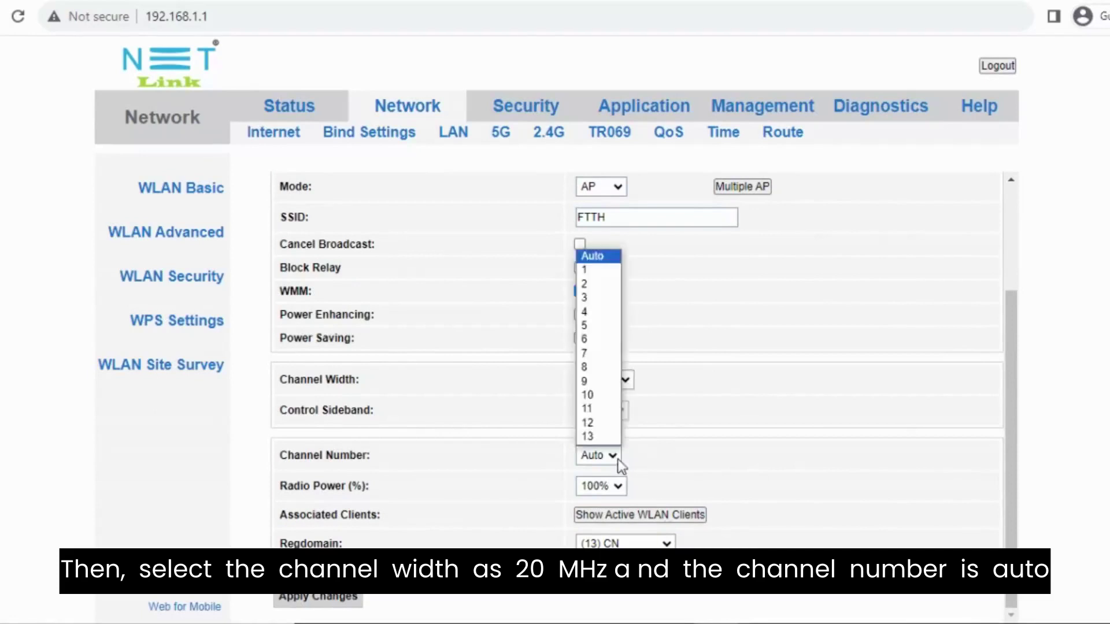
click(586, 261)
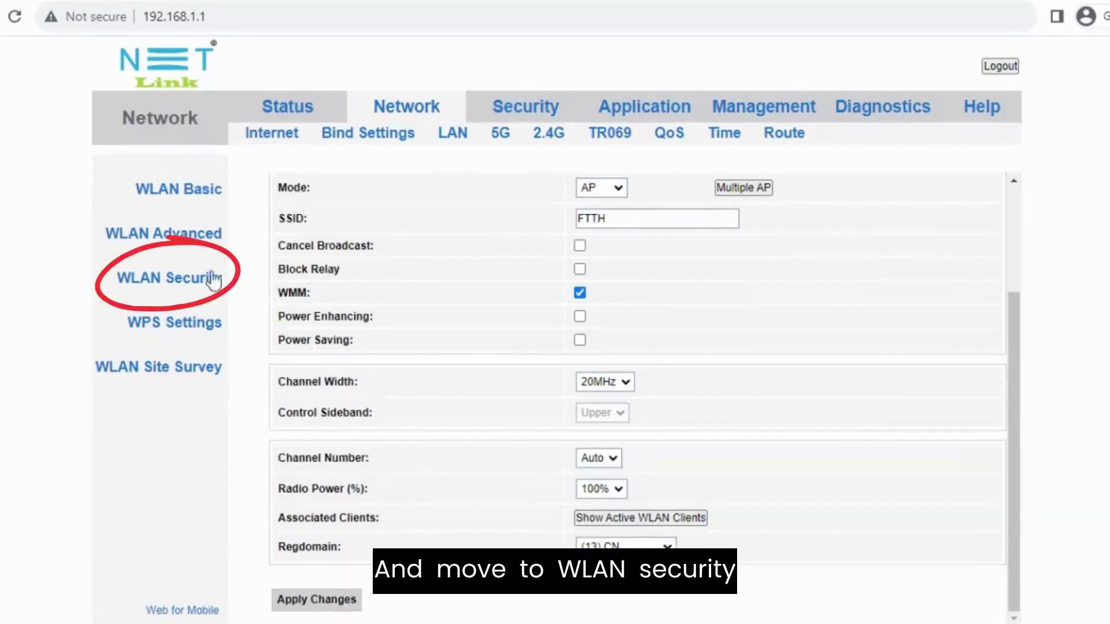
Secure the 2.4G network with WPA2 Mixed and a new passphrase-format pre-shared key
click(171, 280)
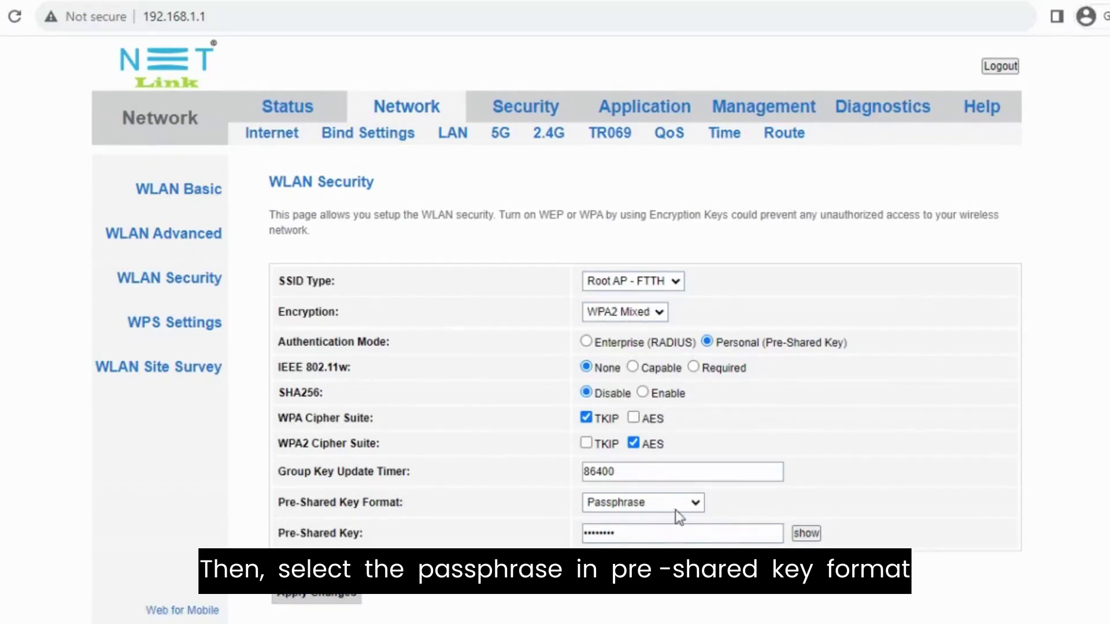
click(695, 502)
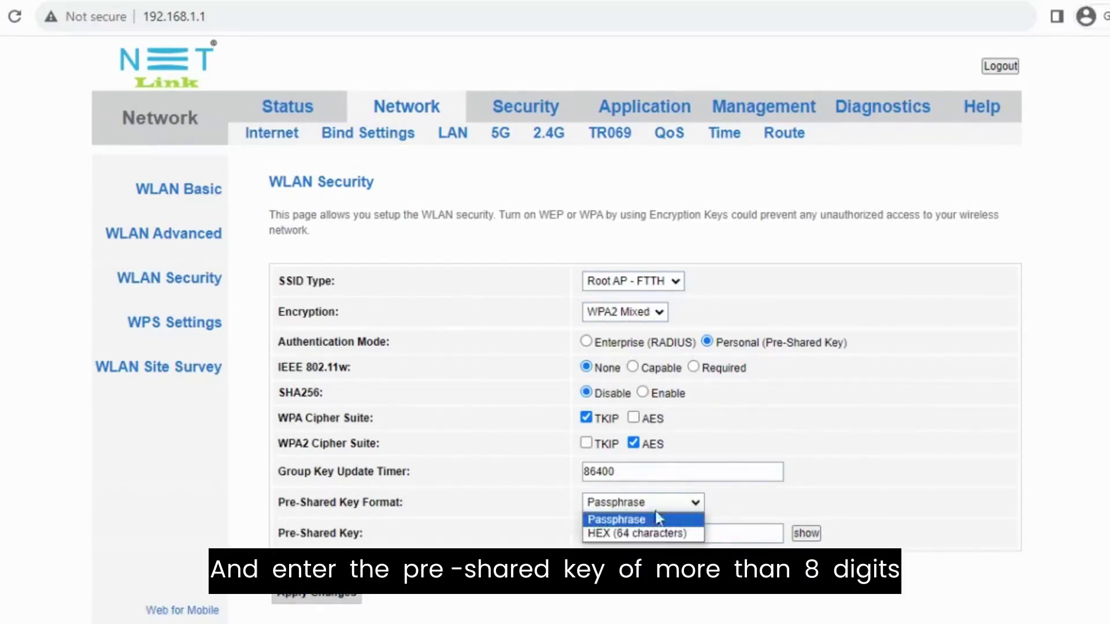
click(620, 515)
drag(622, 530, 565, 541)
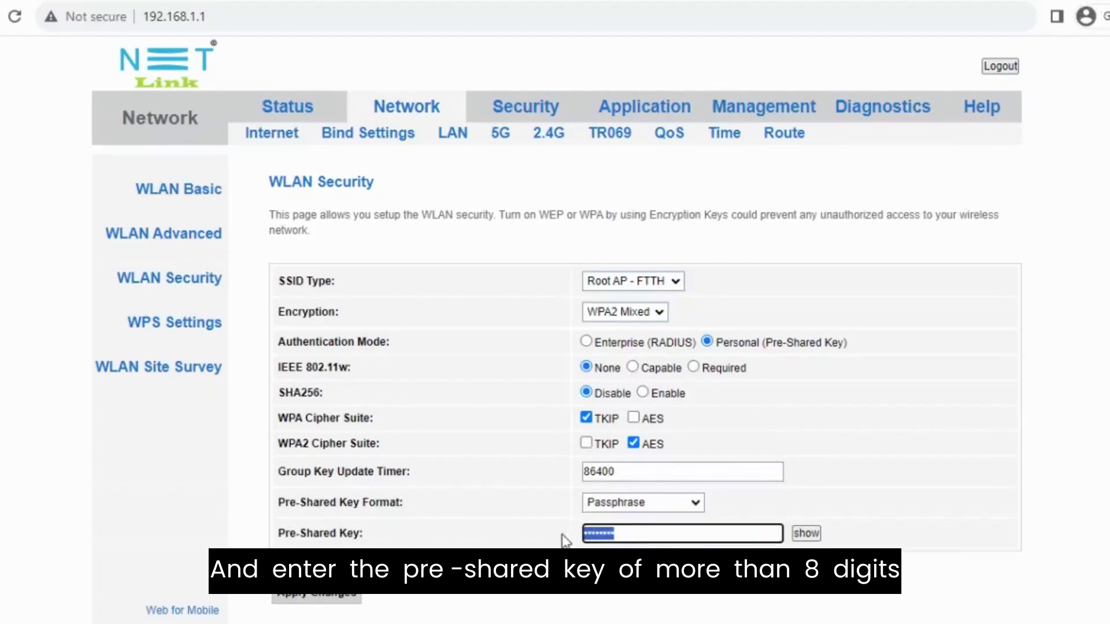
key(BackSpace)
text(123456789)
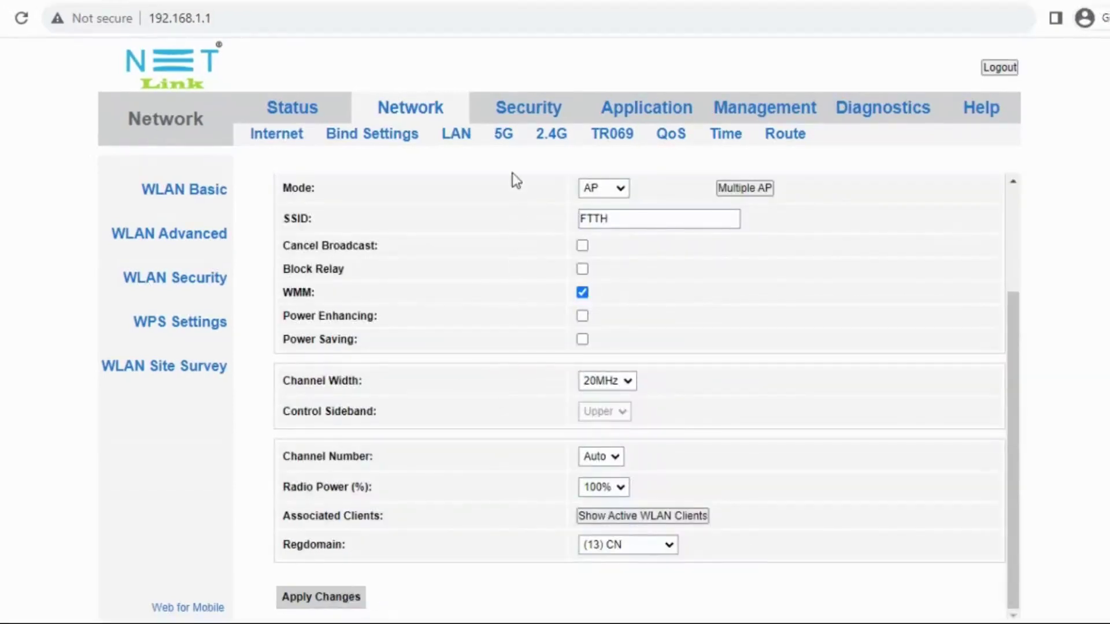
On the 5G wireless page, keep band 5 GHz (A+N+AC) and name the network FTTH-5G
click(504, 139)
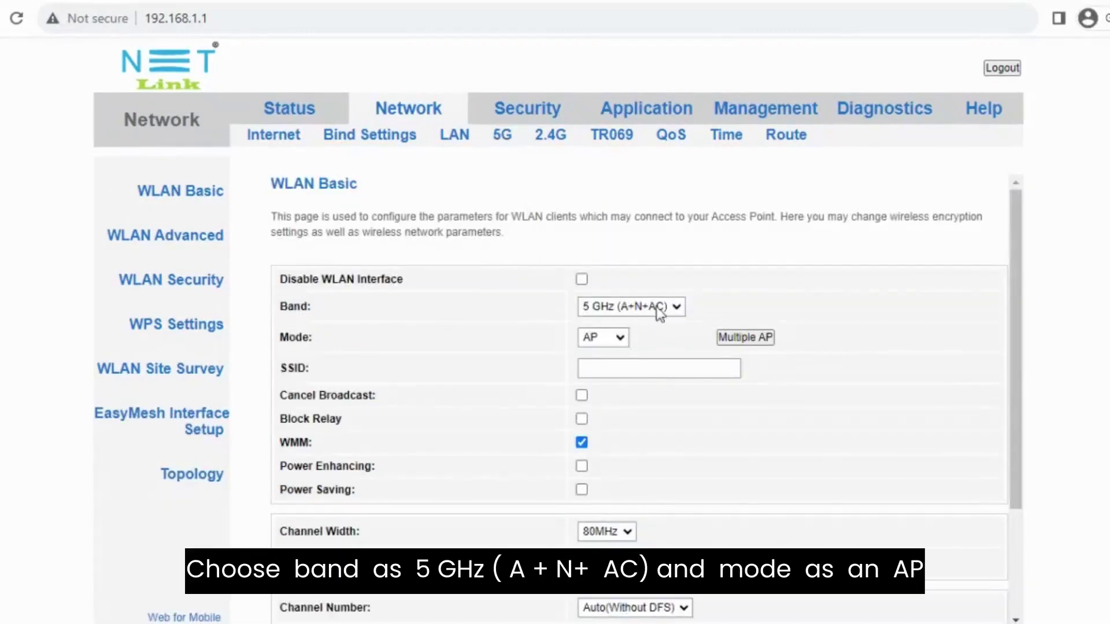
click(632, 306)
click(635, 394)
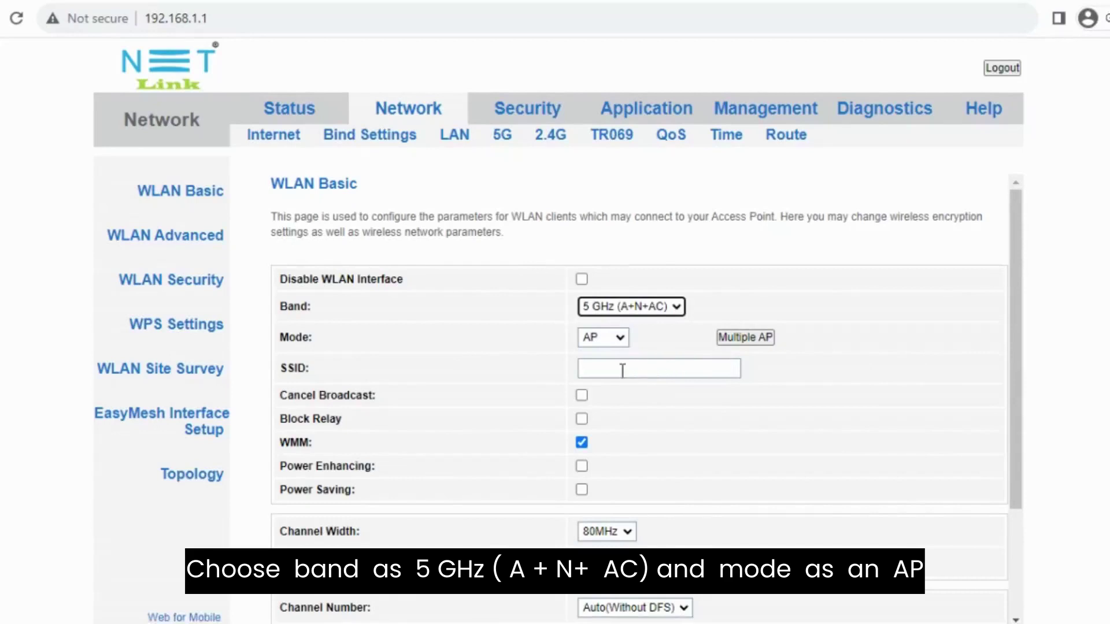
click(620, 370)
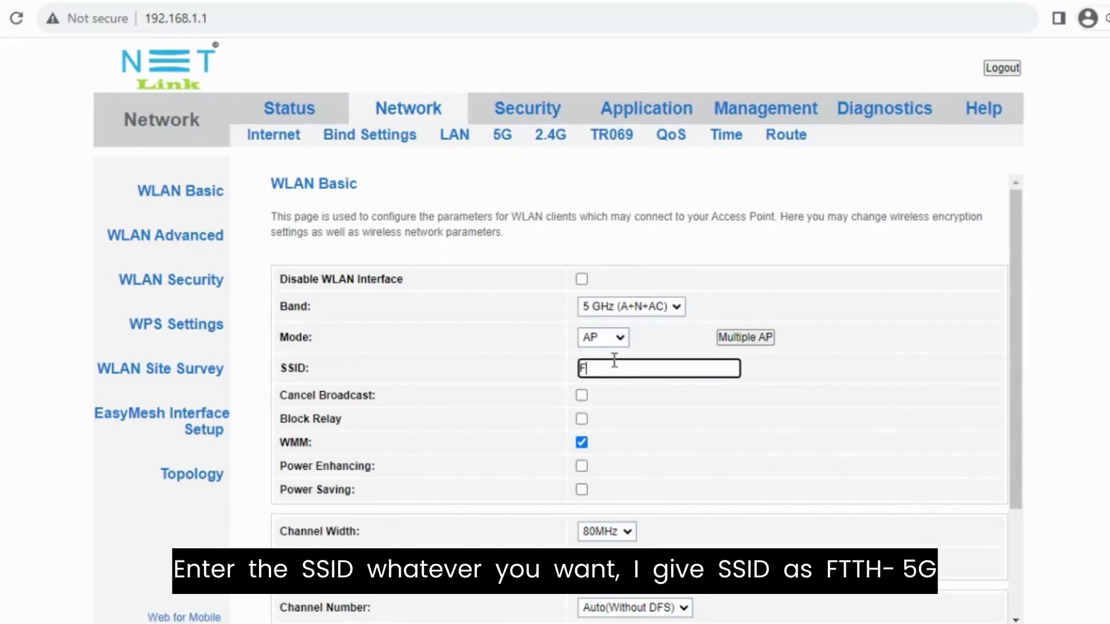
text(TTH-5G)
Set the 5G channel width to 80MHz
scroll(609, 431, down, 2)
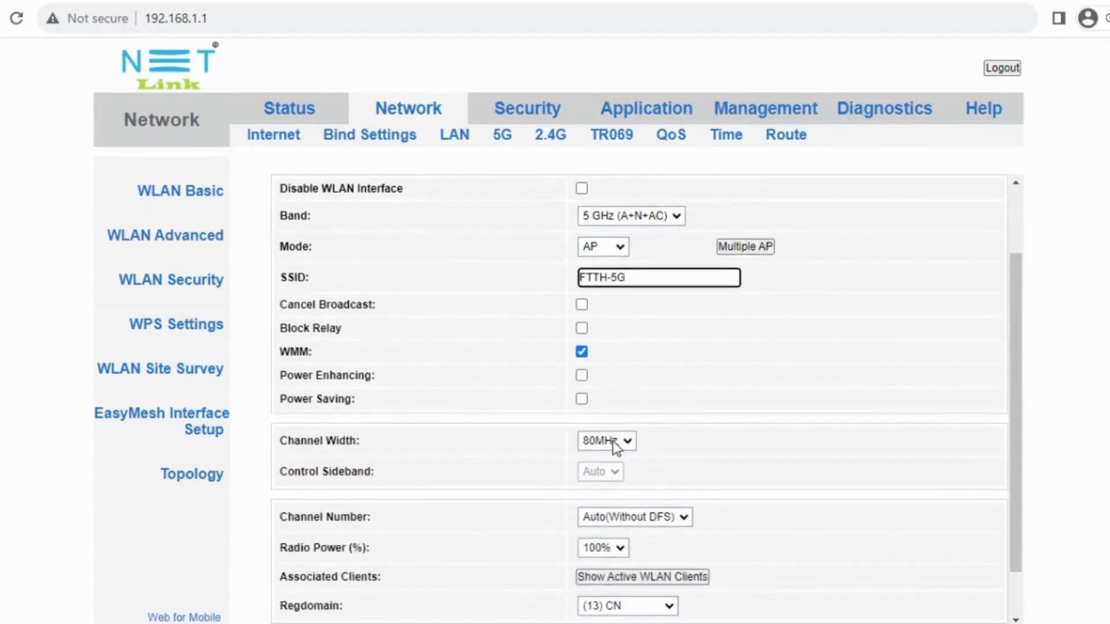
click(631, 444)
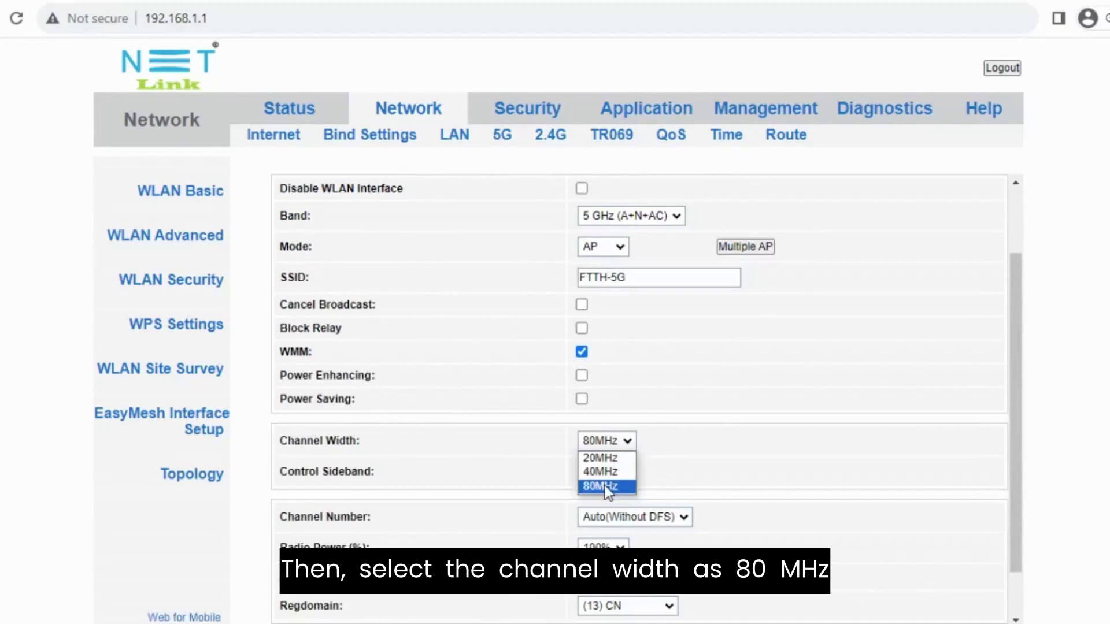
click(604, 485)
scroll(668, 463, down, 1)
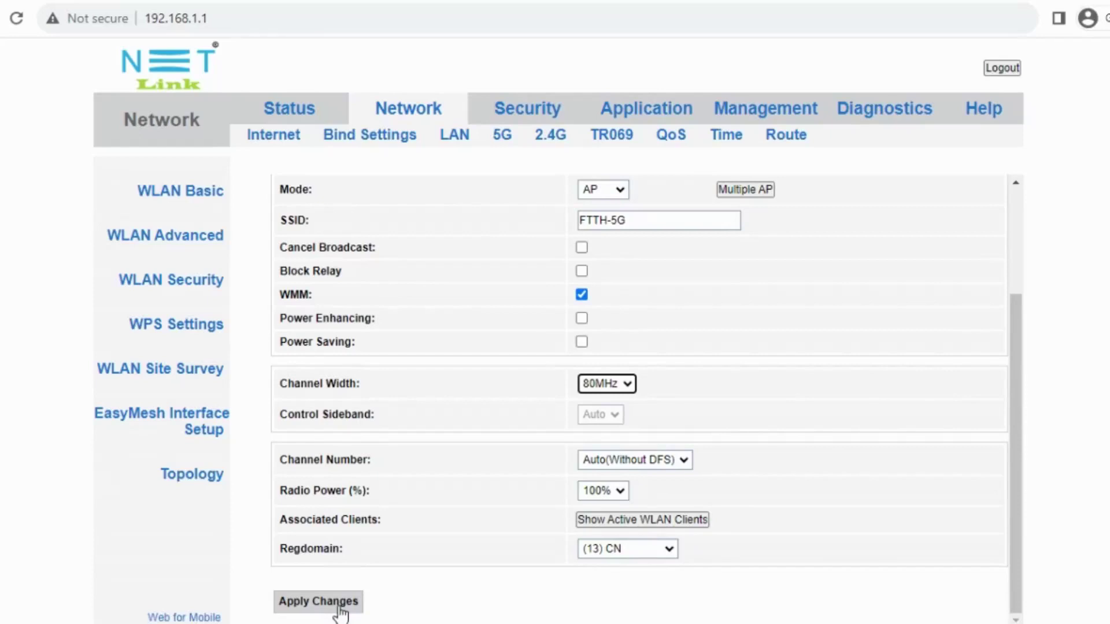
In FTTH-5G WLAN security, choose Passphrase key format and replace the pre-shared key with a new one
click(170, 286)
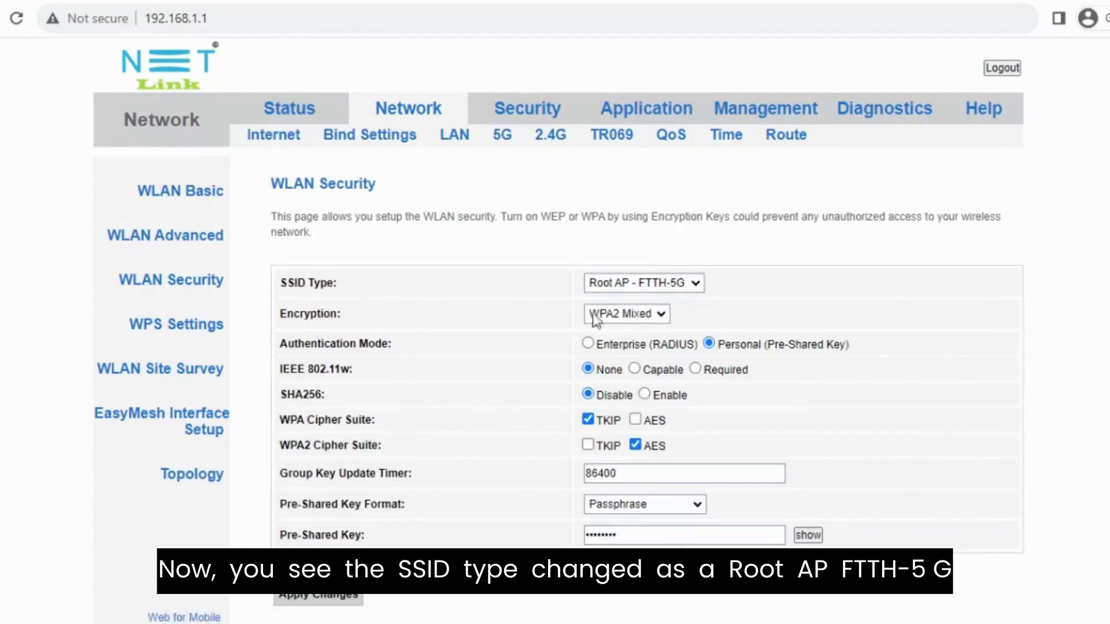
click(653, 505)
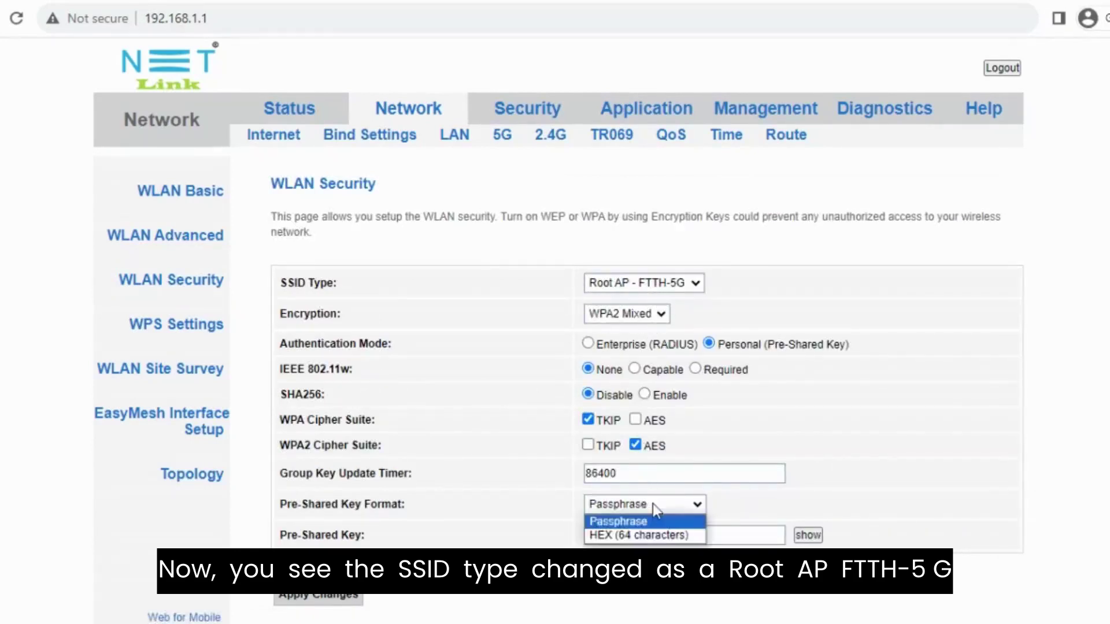
click(622, 521)
double_click(622, 528)
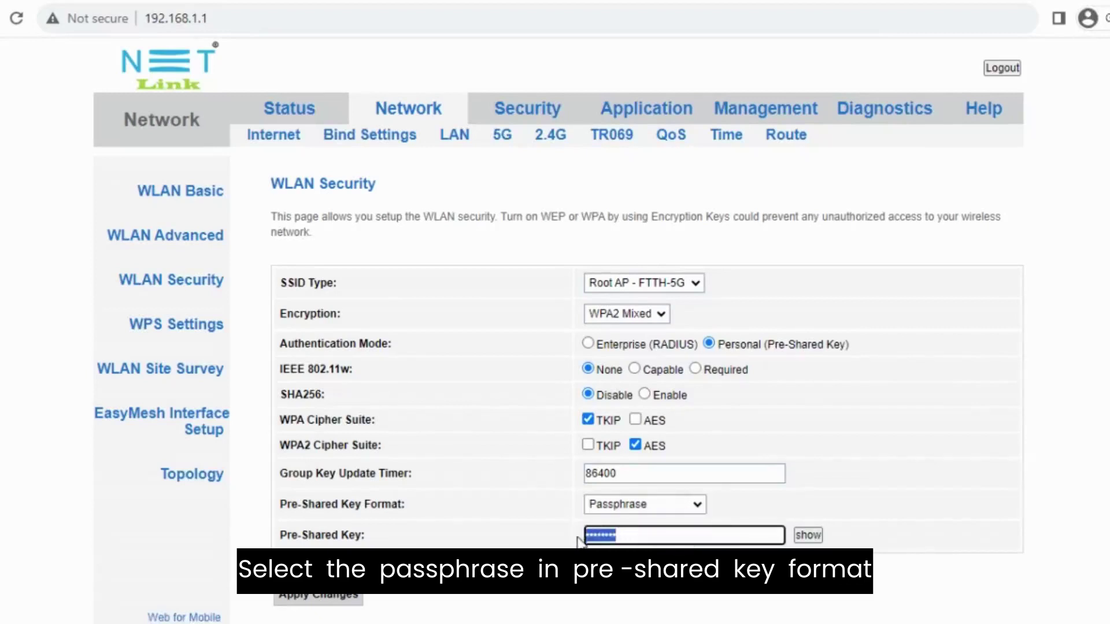
text(12345)
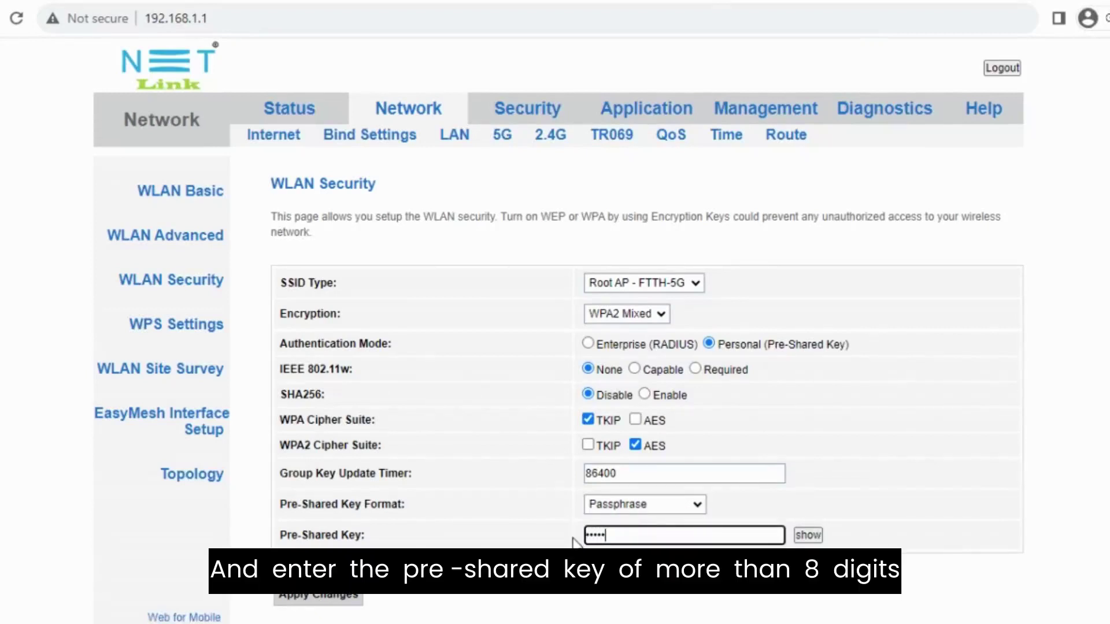
text(678)
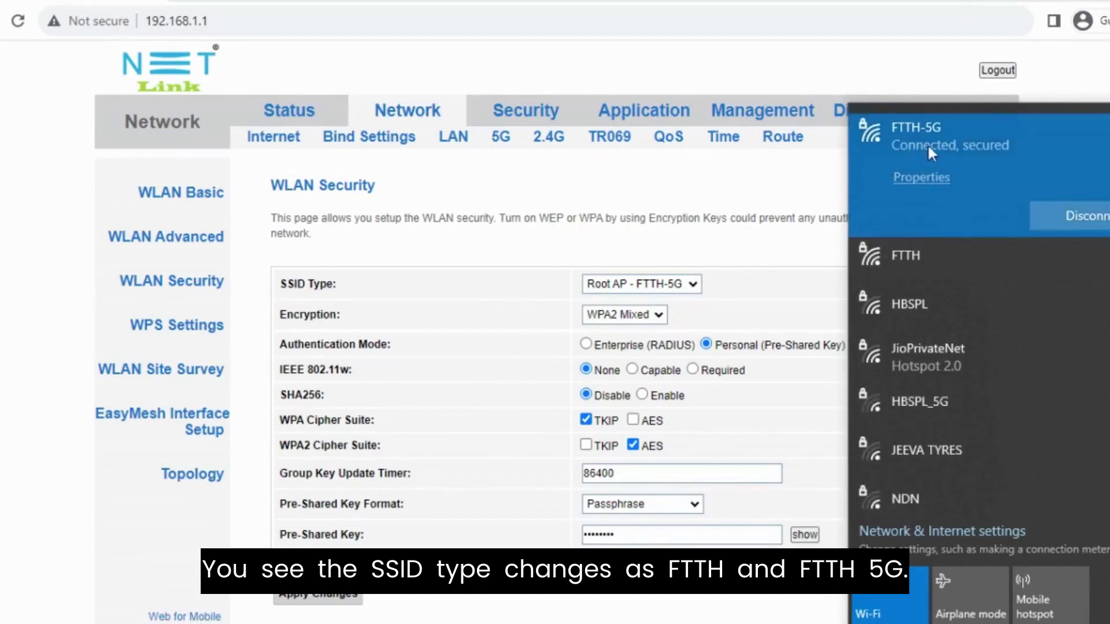
Save the 5G security settings and change the router's LAN IP address to 192.168.2.1
click(319, 601)
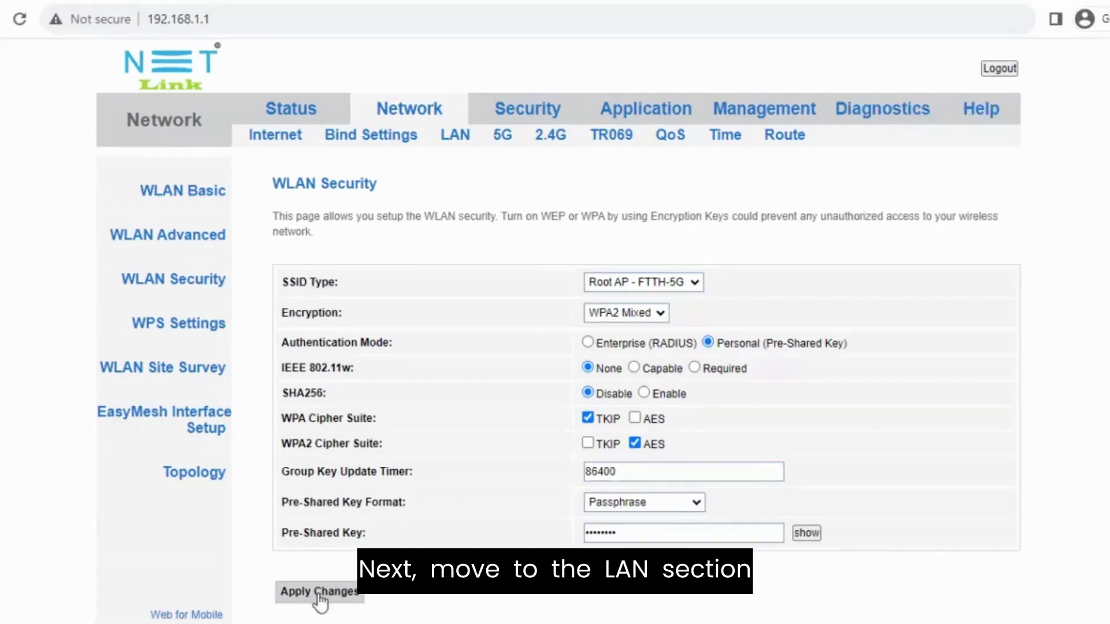
click(456, 136)
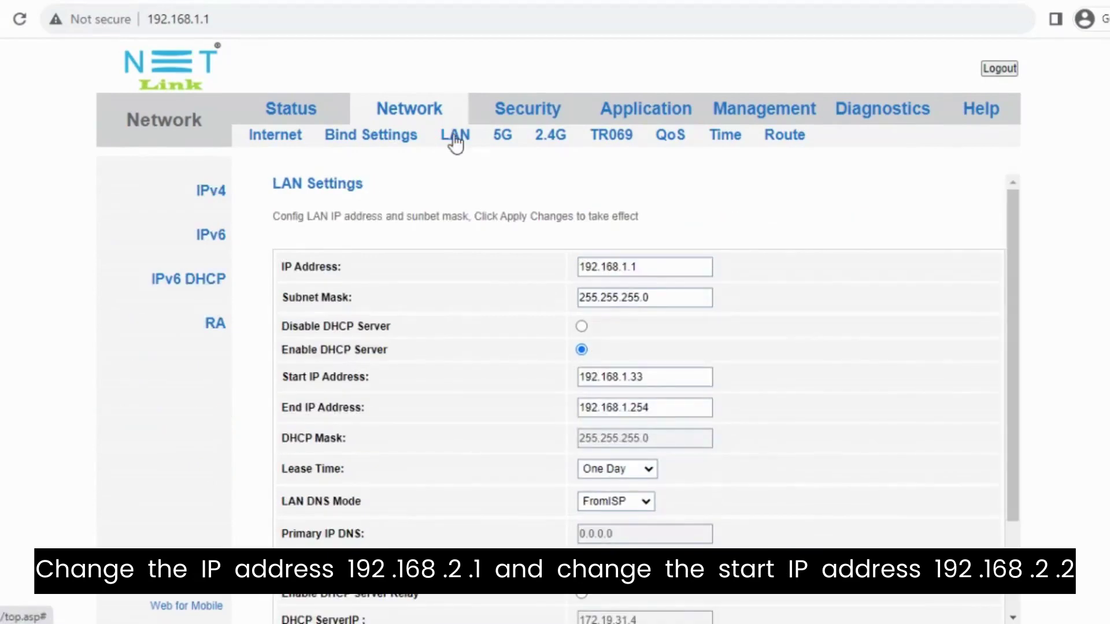
click(627, 268)
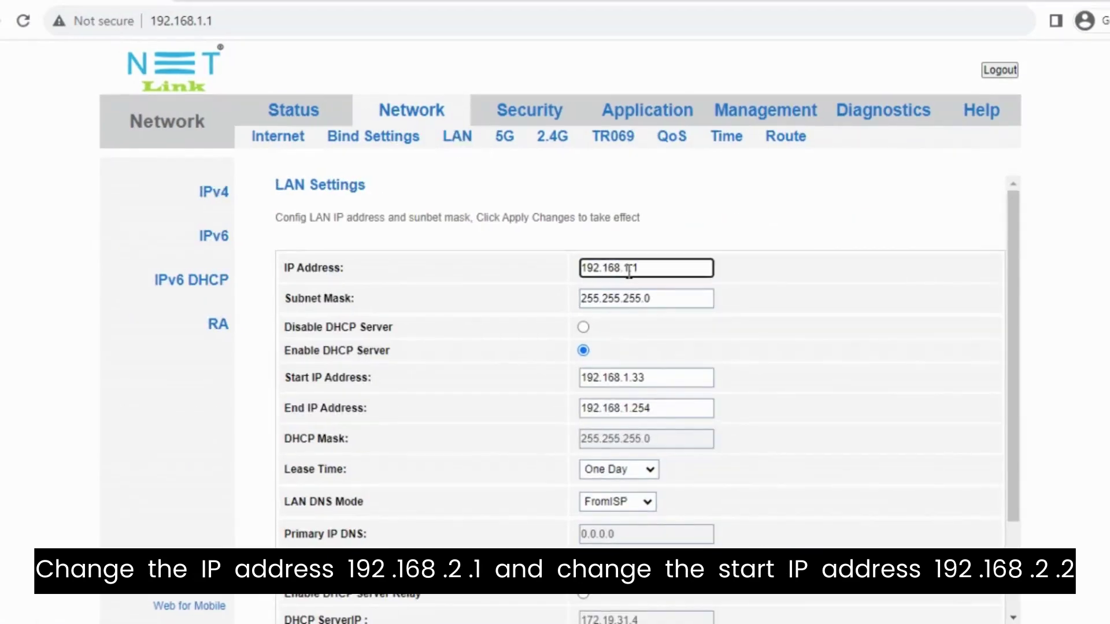
key(BackSpace)
key(BackSpace)
key(BackSpace)
scroll(627, 315, down, 2)
Set the DHCP range to 192.168.2.2–192.168.2.254 and apply the new LAN addressing
click(630, 259)
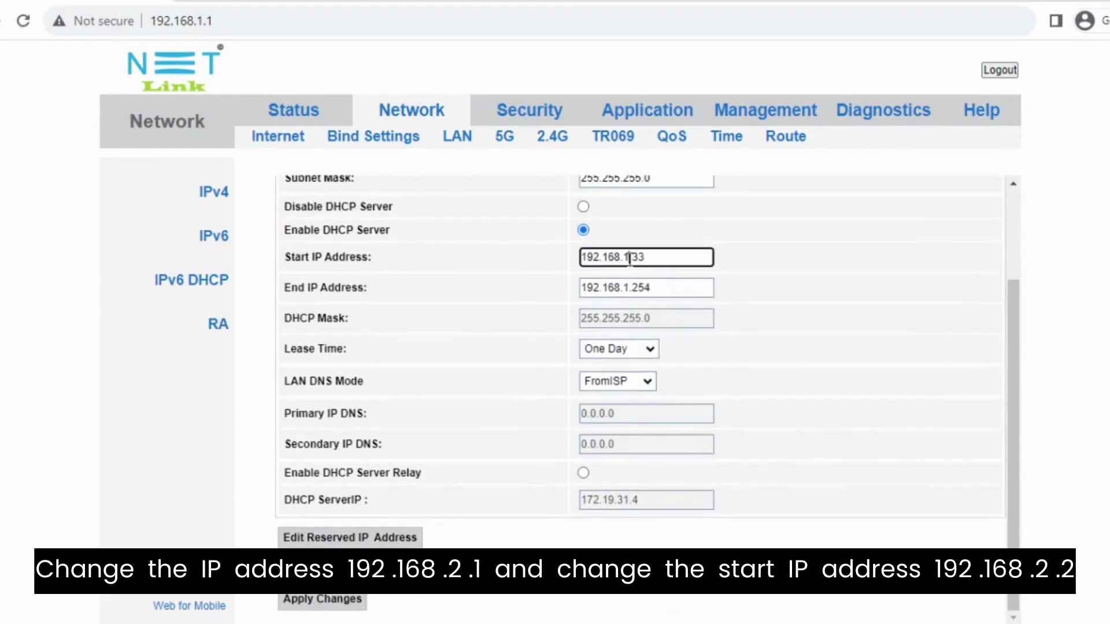
key(BackSpace)
text(2)
click(655, 256)
text(2)
click(630, 287)
key(BackSpace)
text(2)
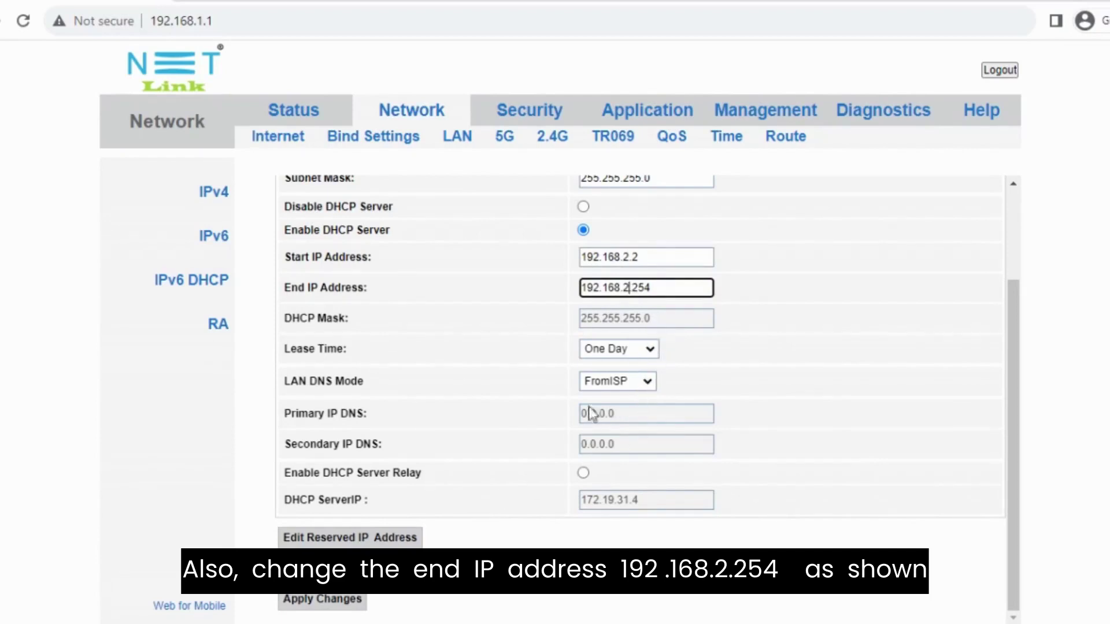
click(344, 605)
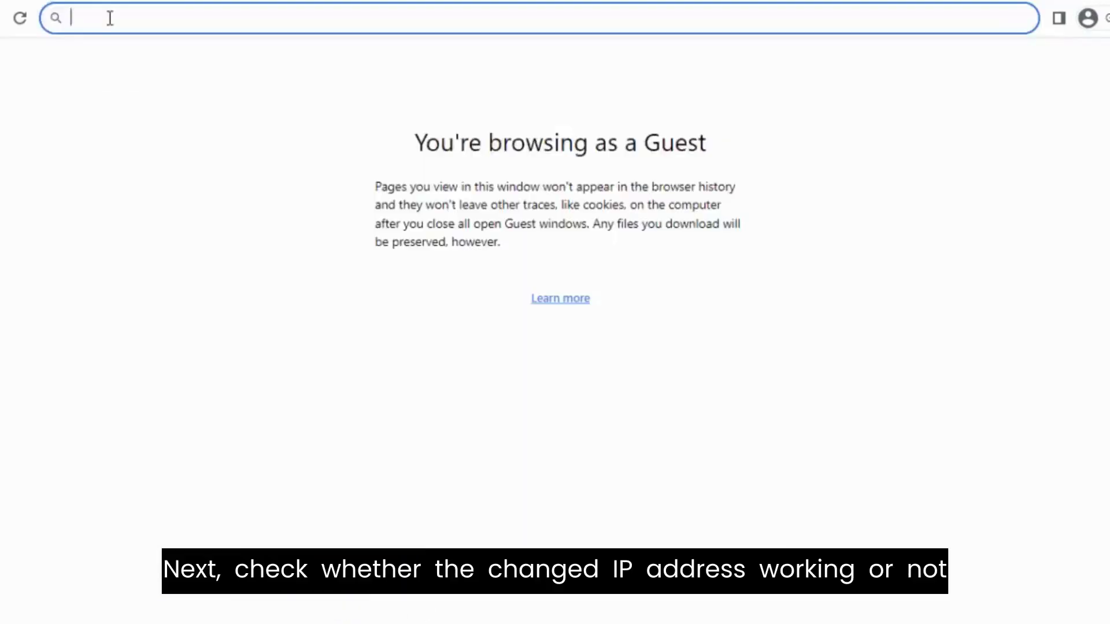
Load 192.168.2.1 in the browser and fill in the admin username, password and verification code
text(192.)
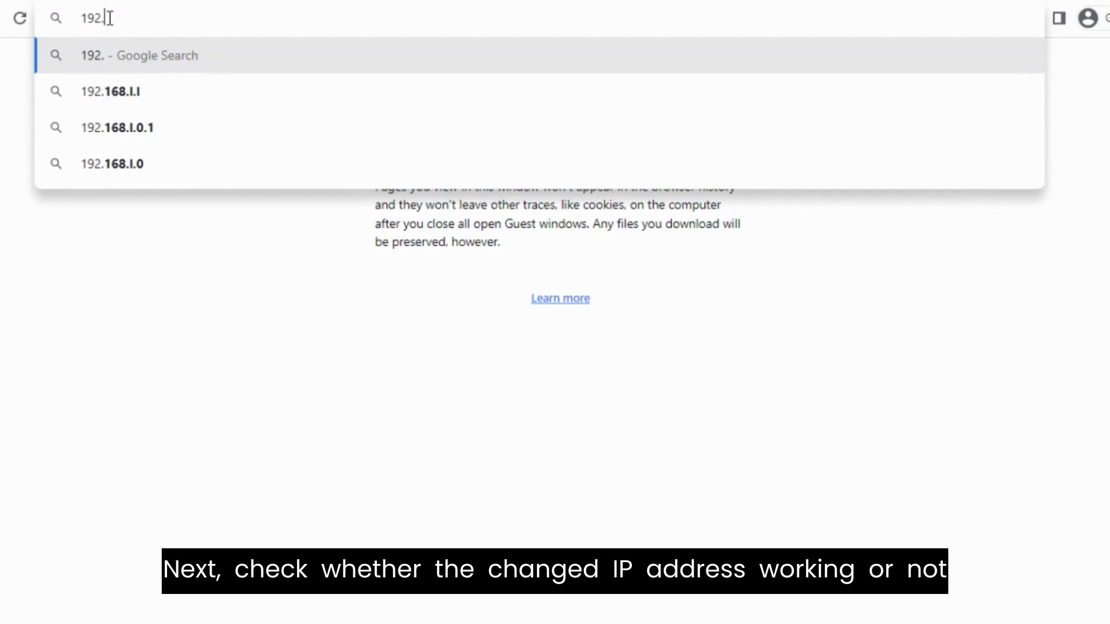
text(168.)
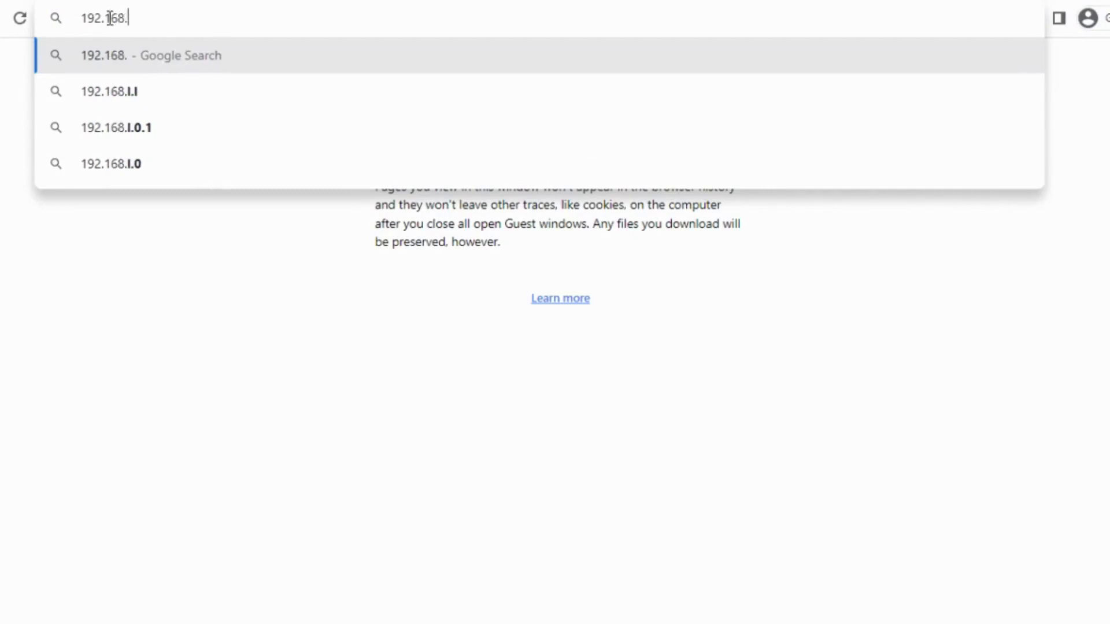
text(2.1)
key(Return)
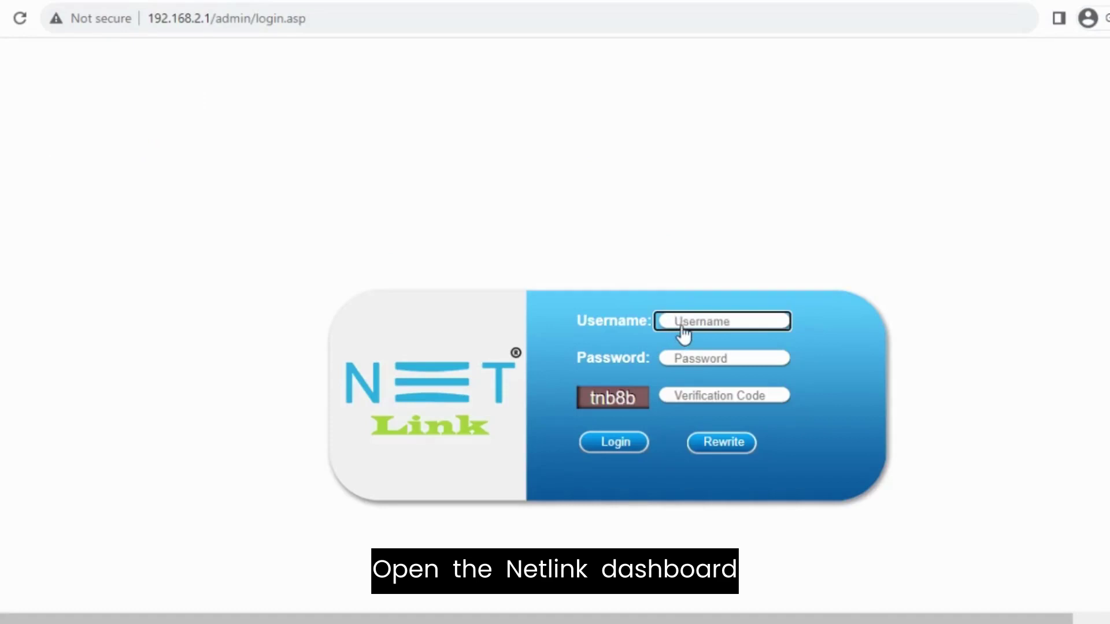
text(admin)
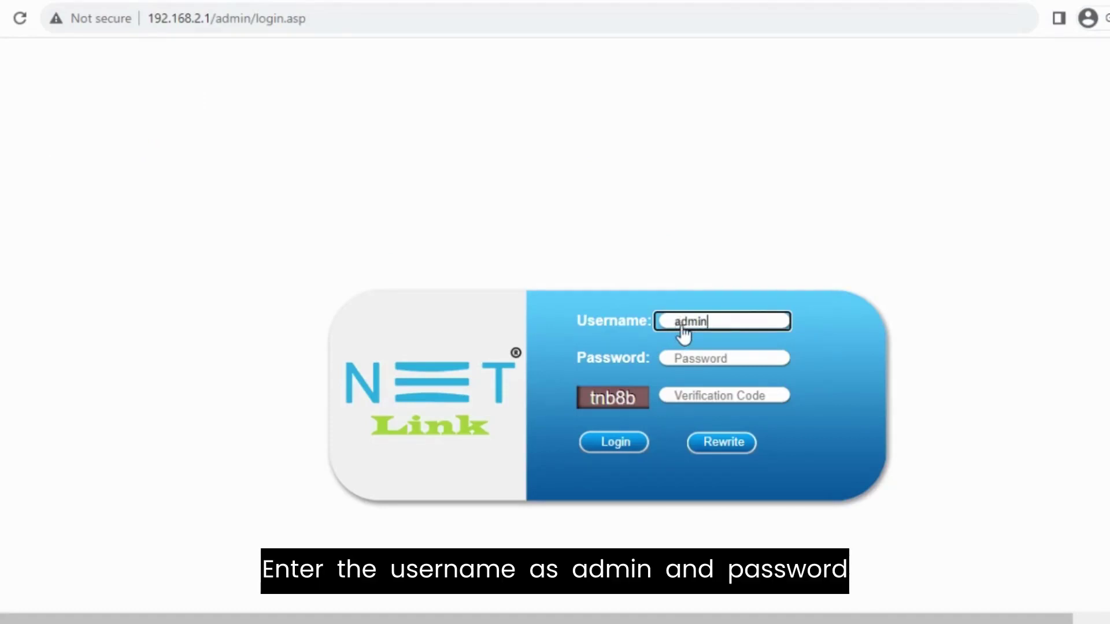
click(686, 359)
text(ad)
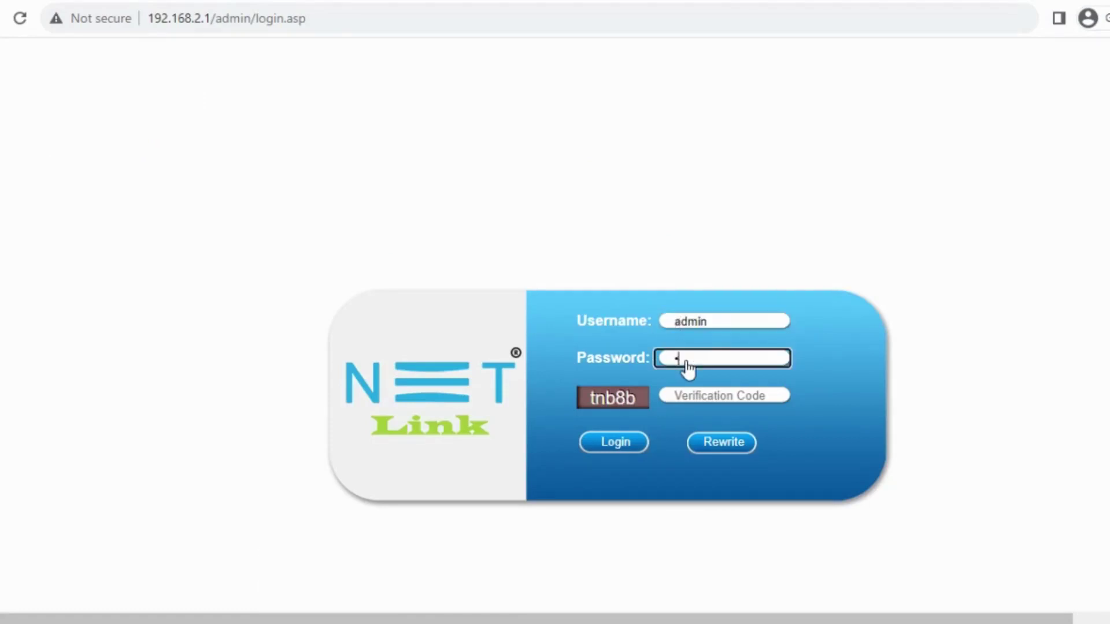
text(min12345)
click(692, 404)
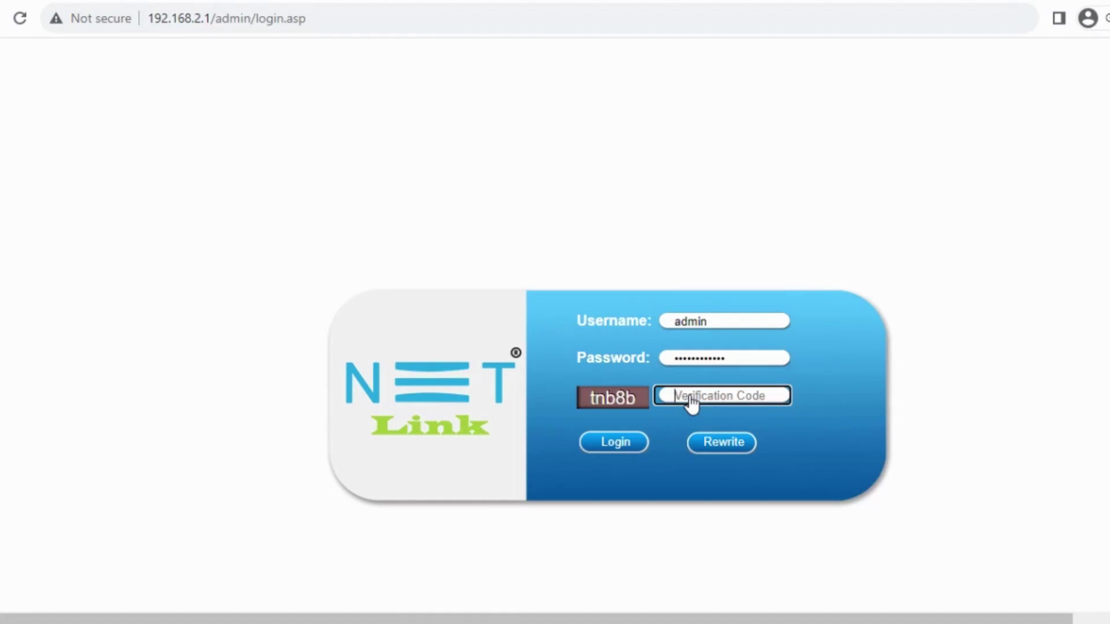
text(tnb8b)
Log in at 192.168.2.1 to reach the Device Info page showing firmware V2.1.07-211126
click(620, 441)
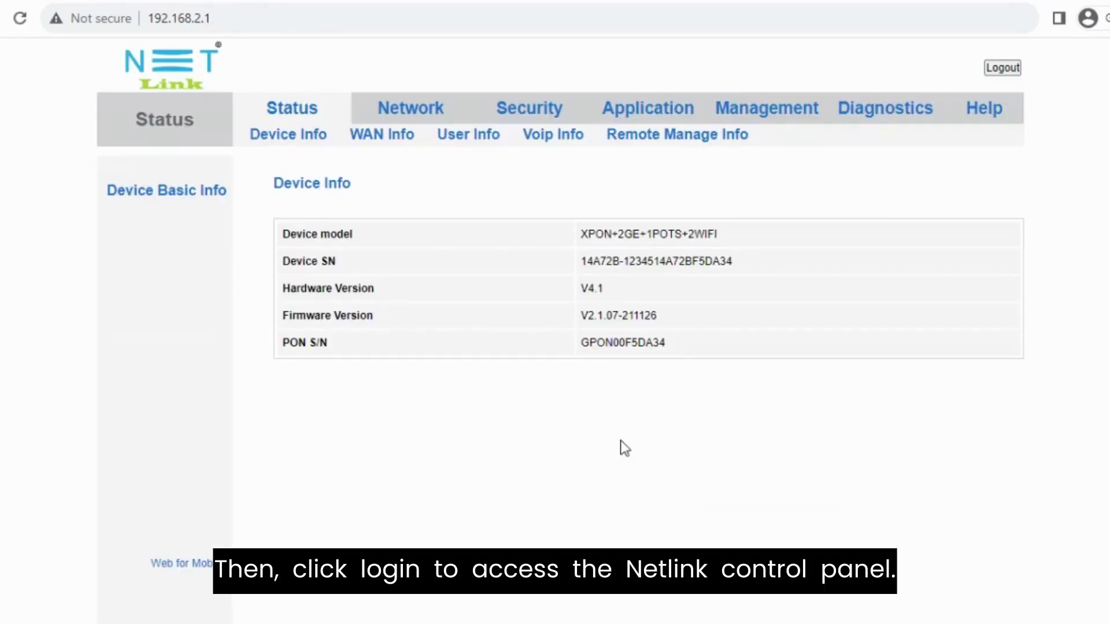